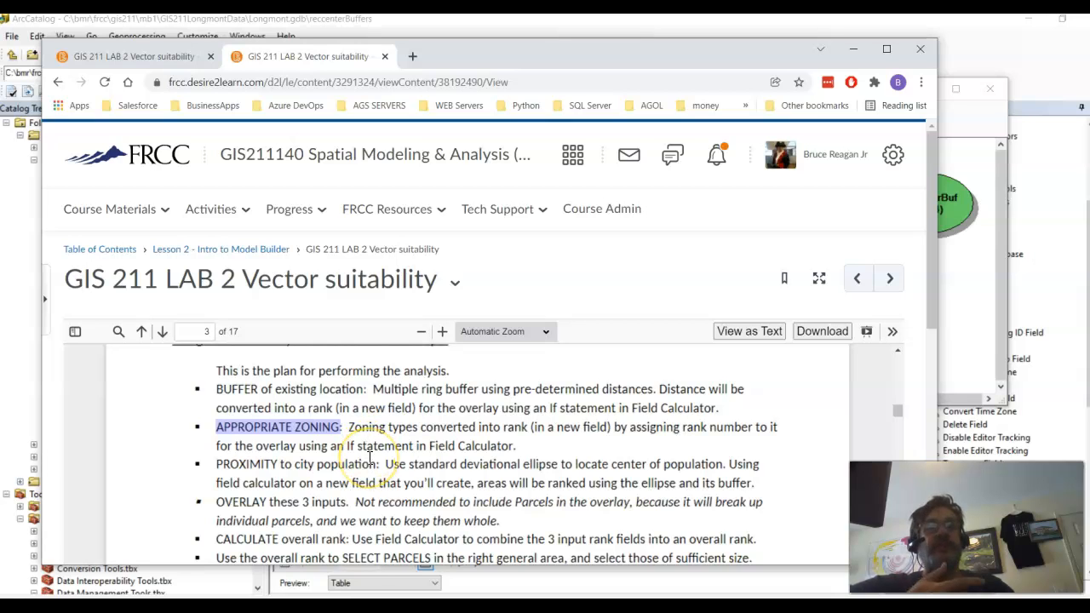
# Step: Read through the Lab 2 instructions from the analysis plan to Step 3 on setting up the Zoning layer and creating ranks
pyautogui.scroll(-3, 369, 459)
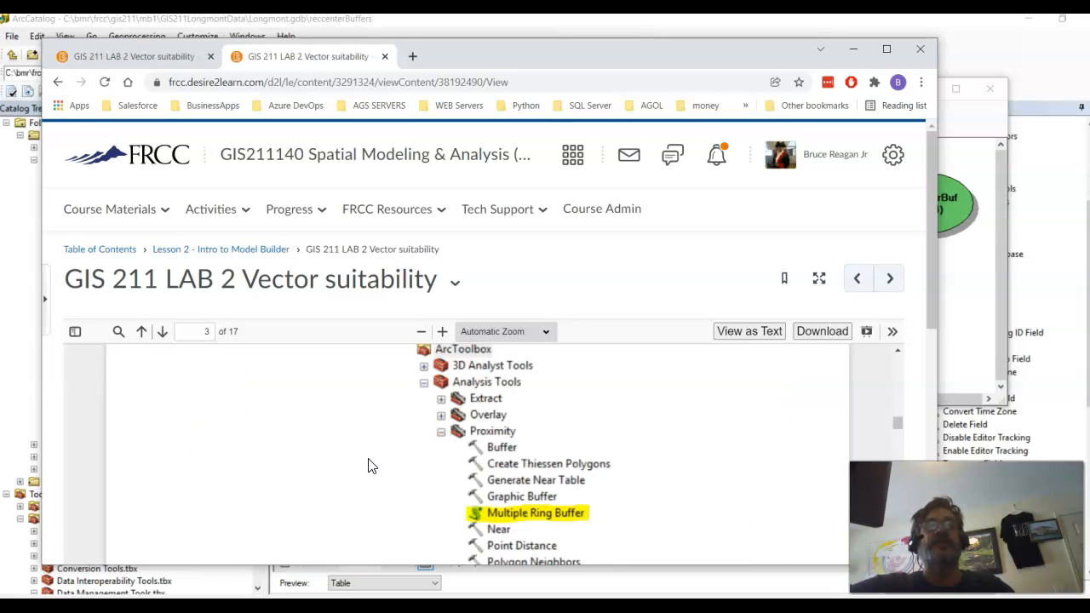
pyautogui.scroll(-10, 368, 465)
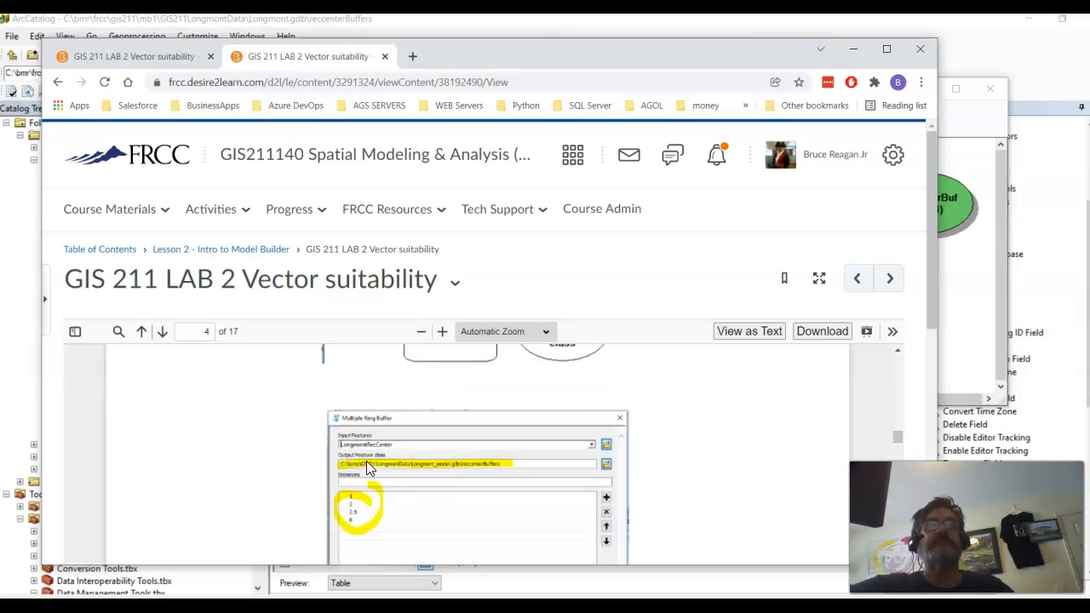
pyautogui.scroll(-8, 366, 466)
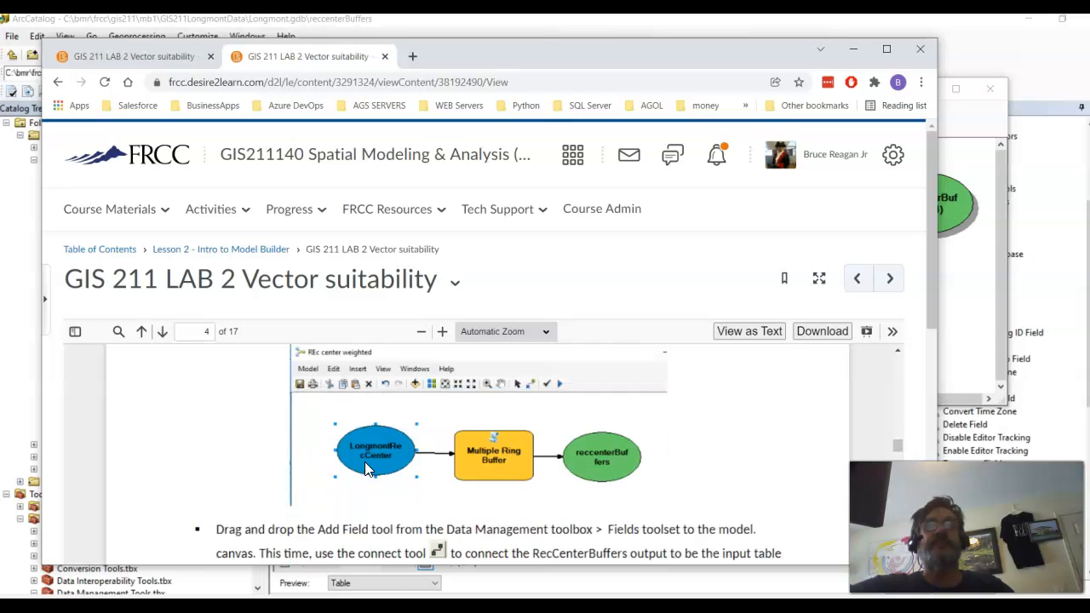
pyautogui.scroll(-10, 366, 470)
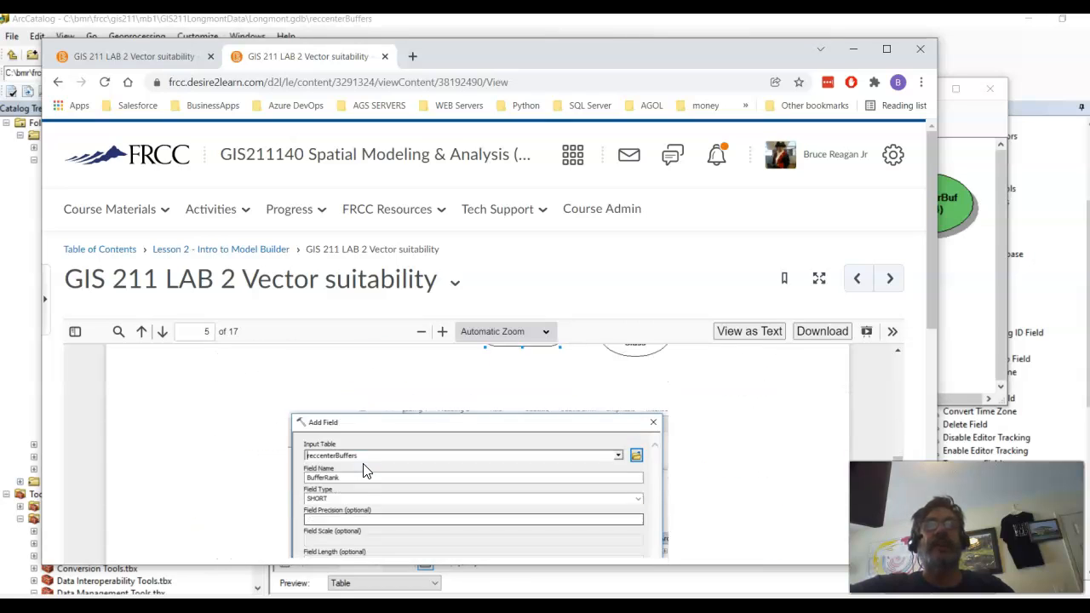
pyautogui.scroll(-3, 363, 471)
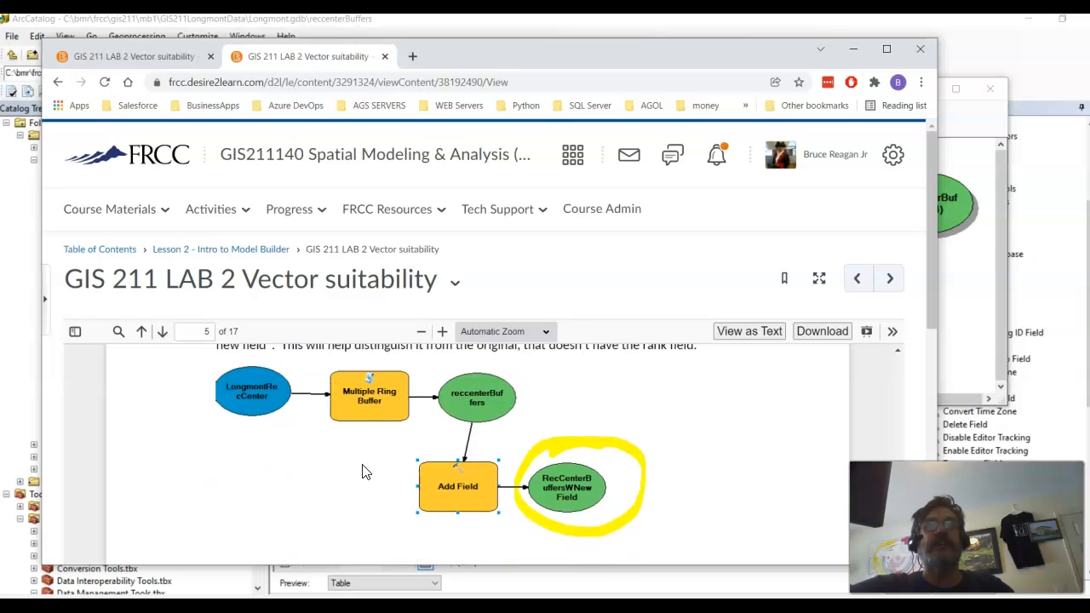
pyautogui.scroll(-6, 363, 471)
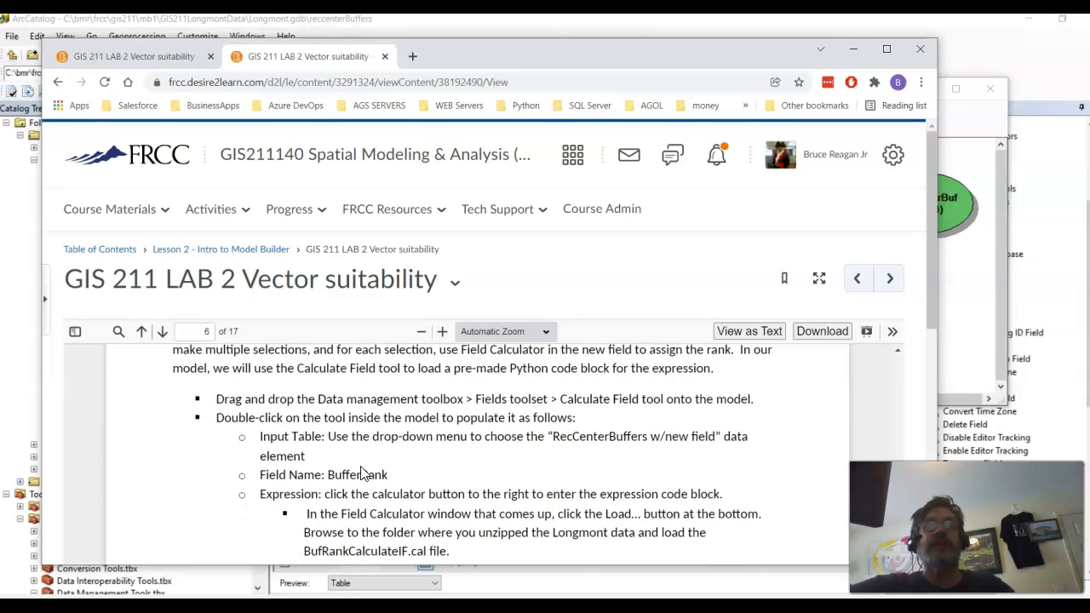
pyautogui.scroll(2, 362, 474)
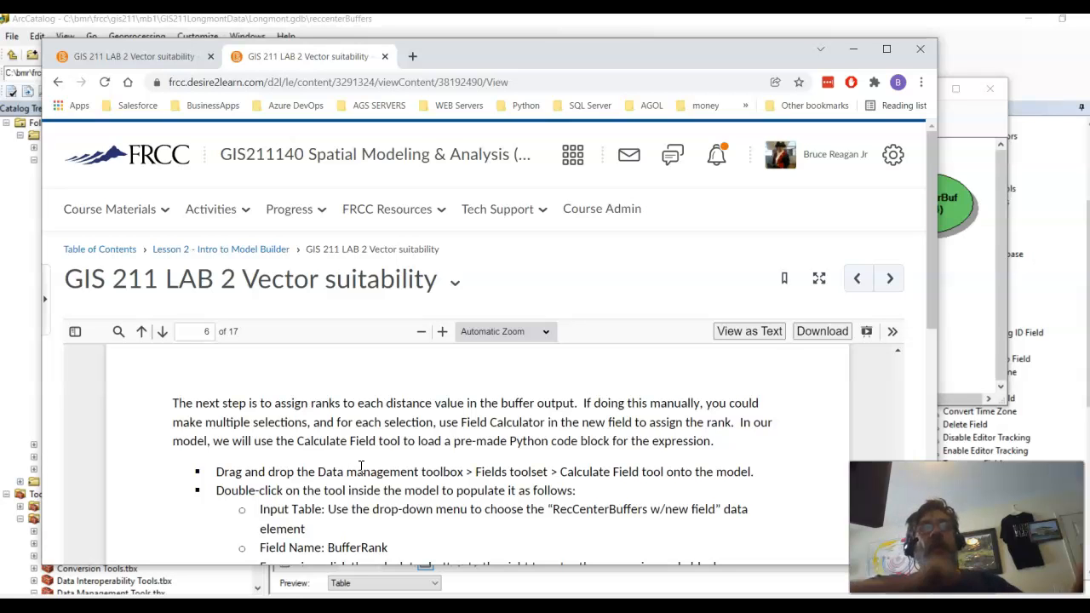
pyautogui.scroll(-10, 361, 467)
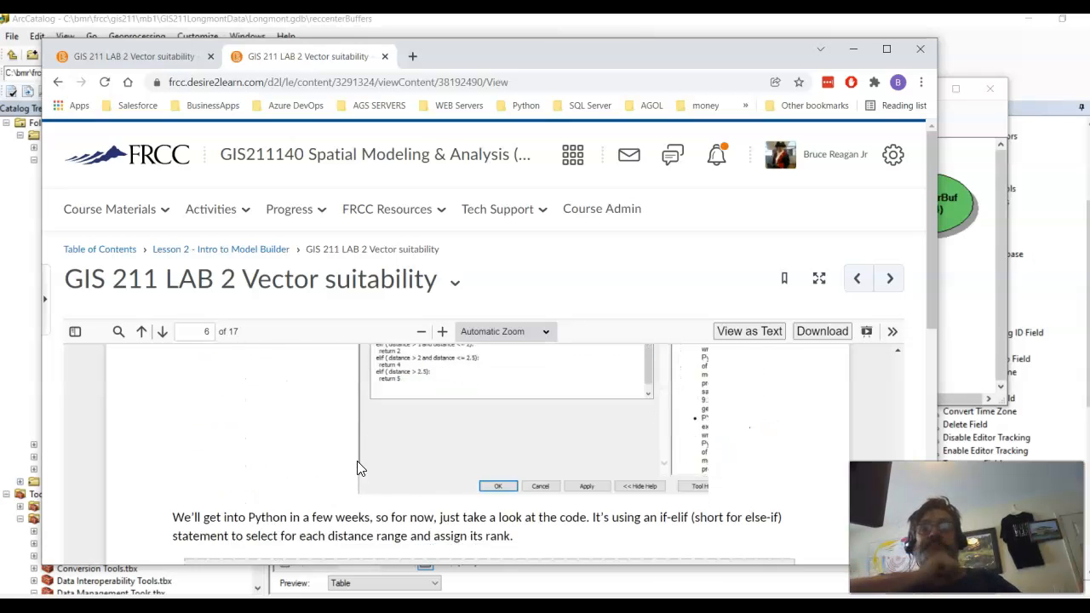
pyautogui.scroll(-10, 356, 471)
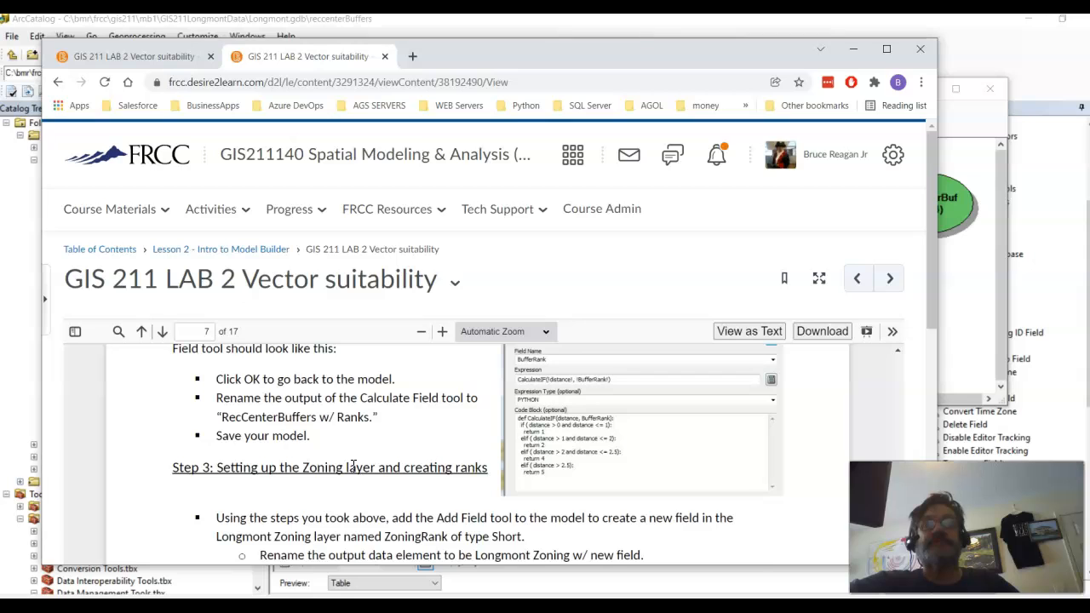
pyautogui.scroll(-2, 352, 466)
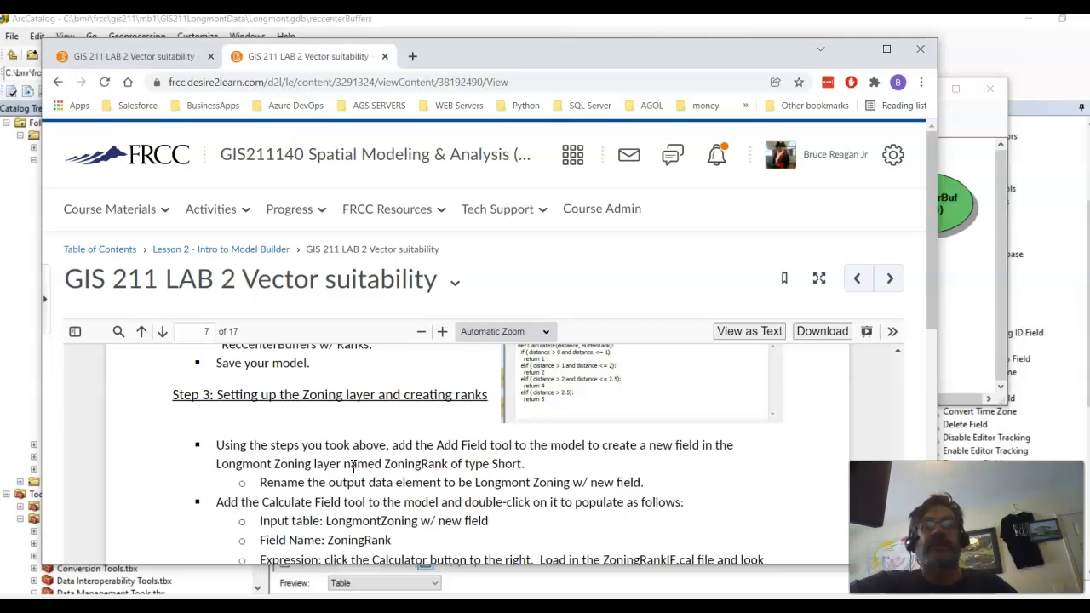
# Step: Return to the Rec Center Ex 1 Weighted model in ArcCatalog and add a second Add Field tool below the existing chain
pyautogui.moveTo(465, 47); pyautogui.dragTo(0, 45)
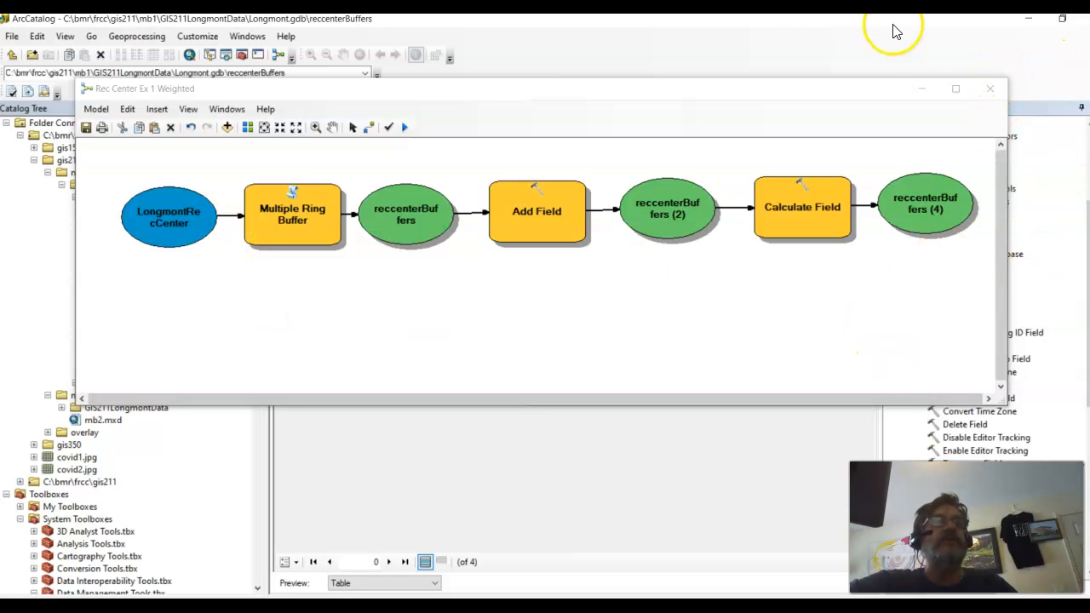
pyautogui.moveTo(863, 92); pyautogui.dragTo(606, 116)
pyautogui.moveTo(950, 319); pyautogui.dragTo(120, 341)
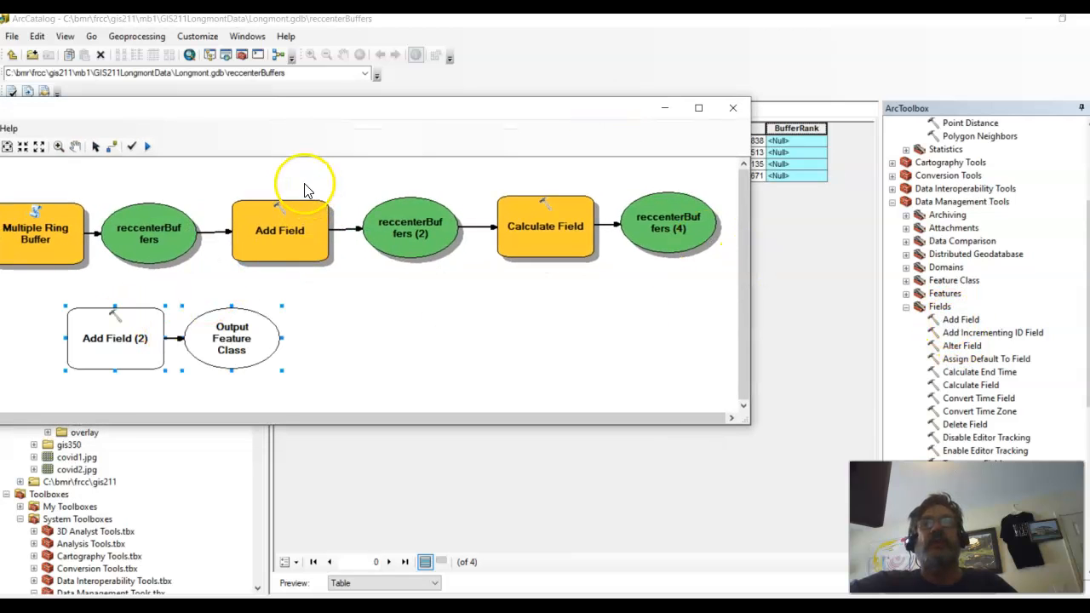
pyautogui.moveTo(318, 109); pyautogui.dragTo(539, 81)
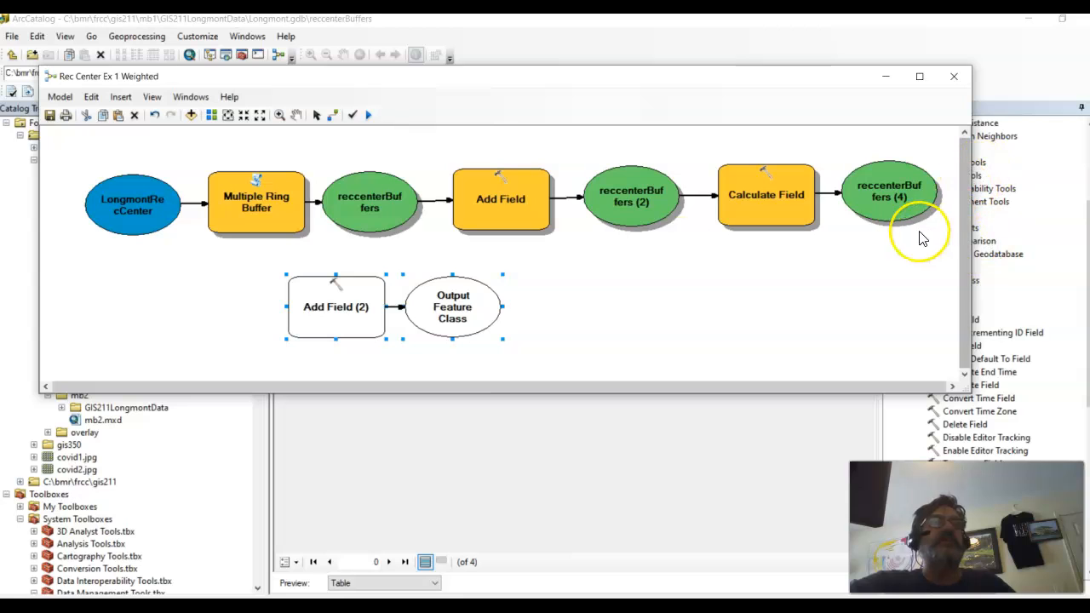
# Step: Open the new Add Field tool and set its input table to LongmontZoning from Longmont.gdb and its field type to SHORT
pyautogui.rightClick(352, 312)
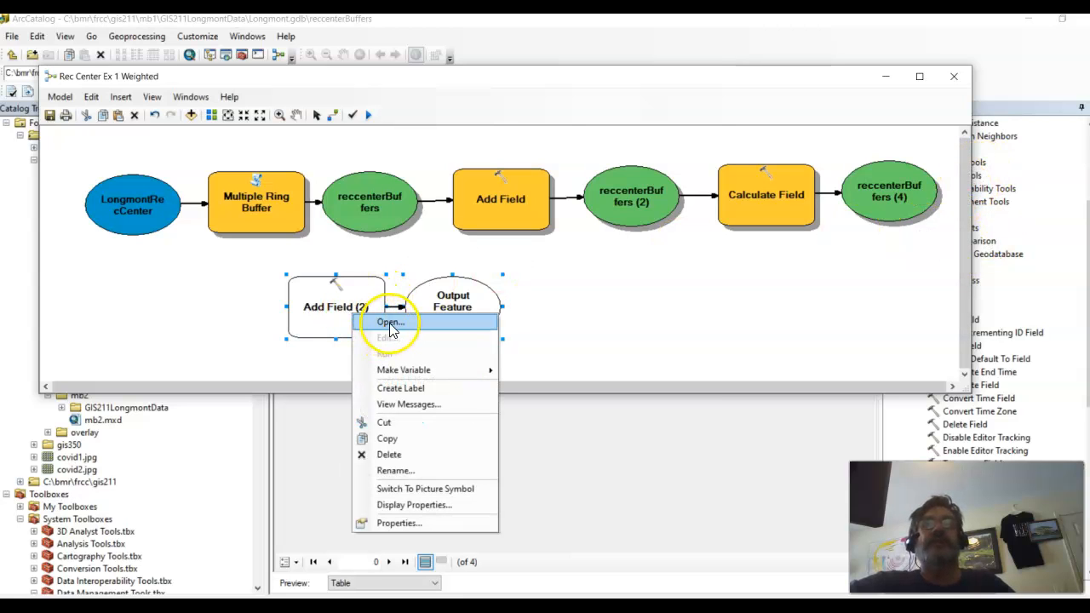
pyautogui.click(390, 324)
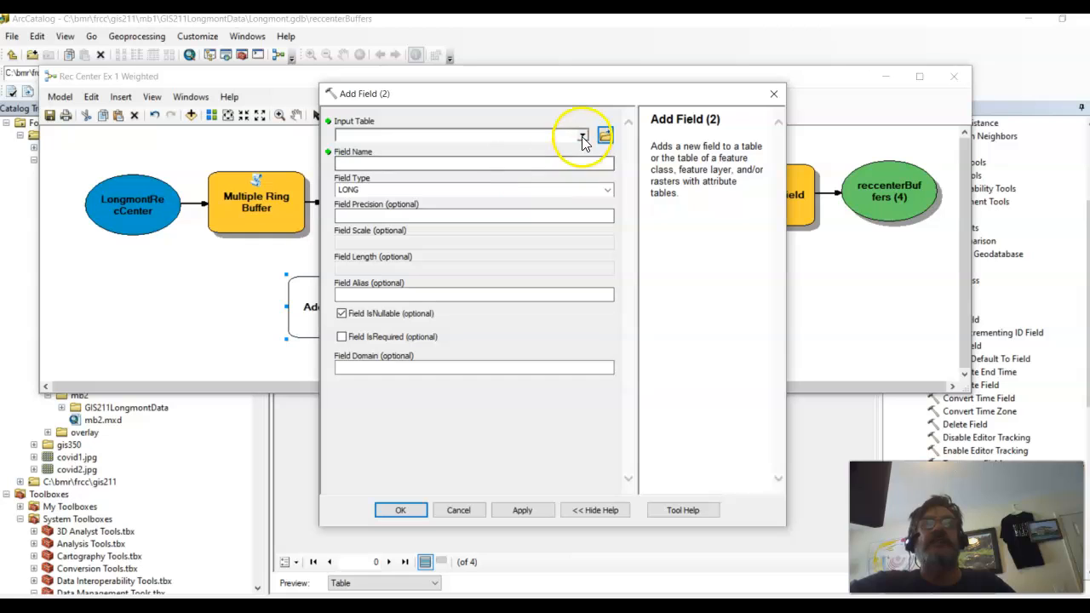
pyautogui.click(605, 139)
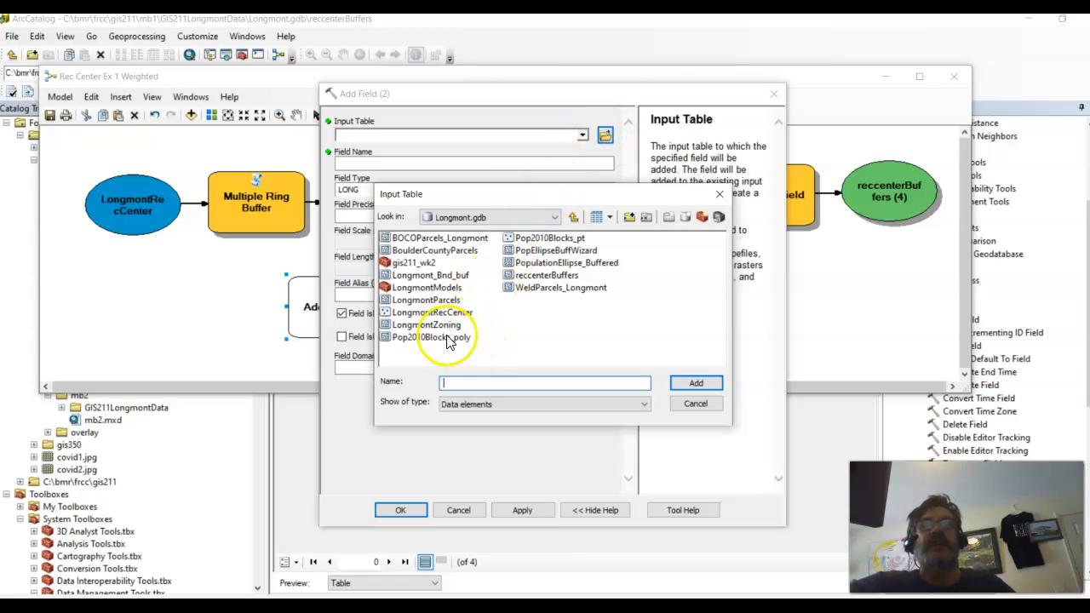
pyautogui.click(415, 324)
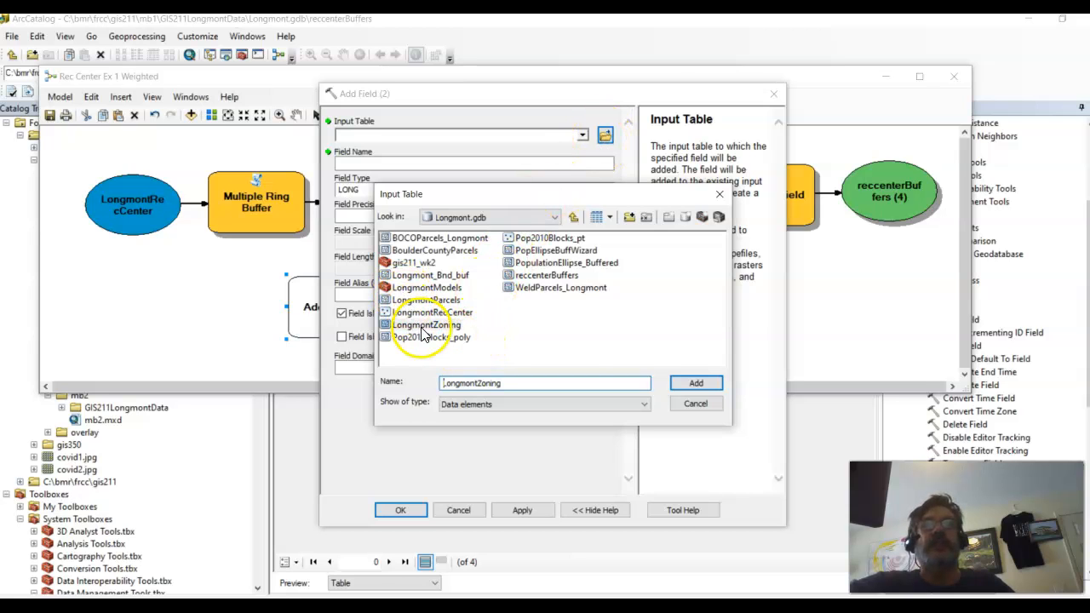
pyautogui.click(697, 385)
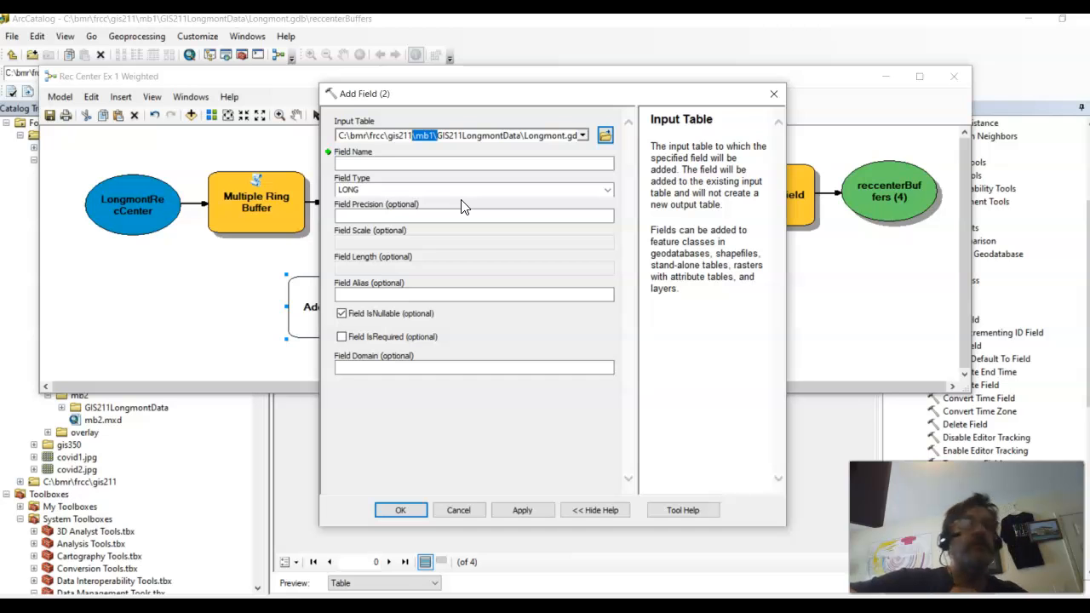
pyautogui.click(607, 189)
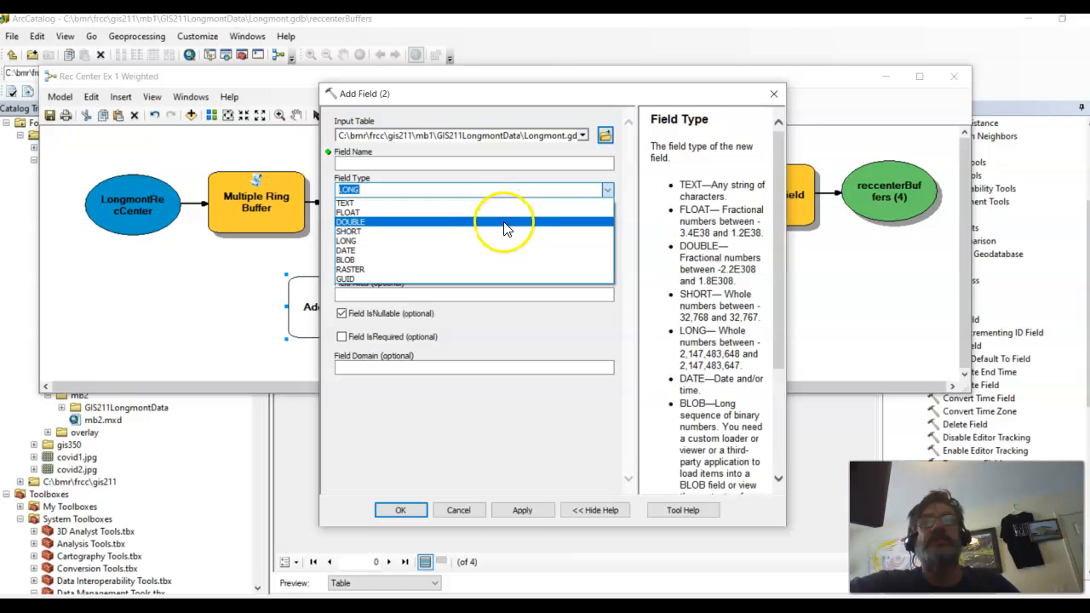
pyautogui.click(504, 232)
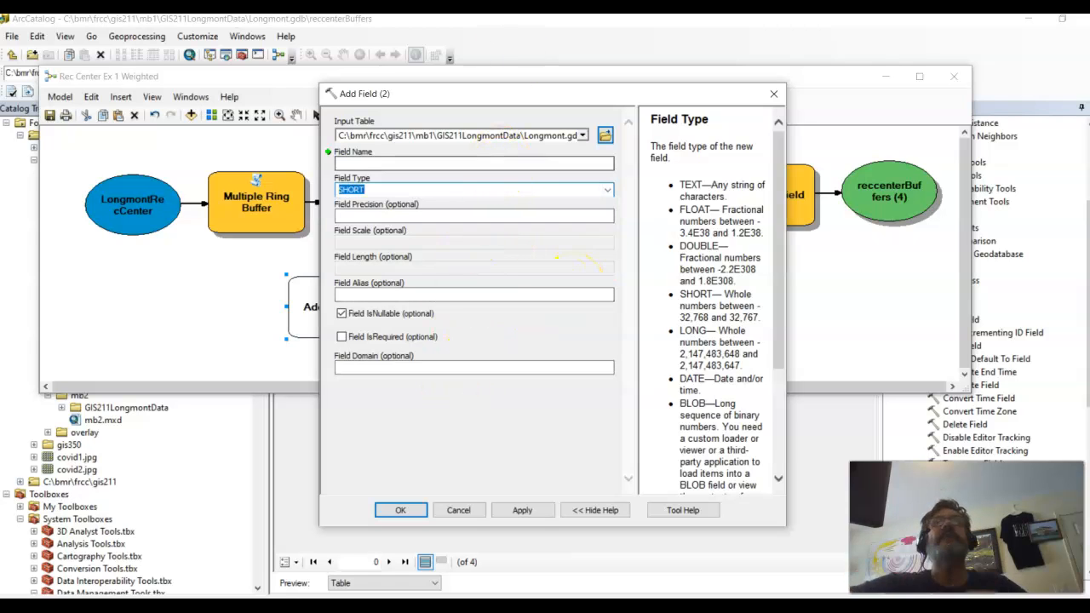
# Step: Copy the field name ZoningRank from the lab instructions, enter it as the new field's name and accept the tool settings
pyautogui.moveTo(596, 2); pyautogui.dragTo(498, 62)
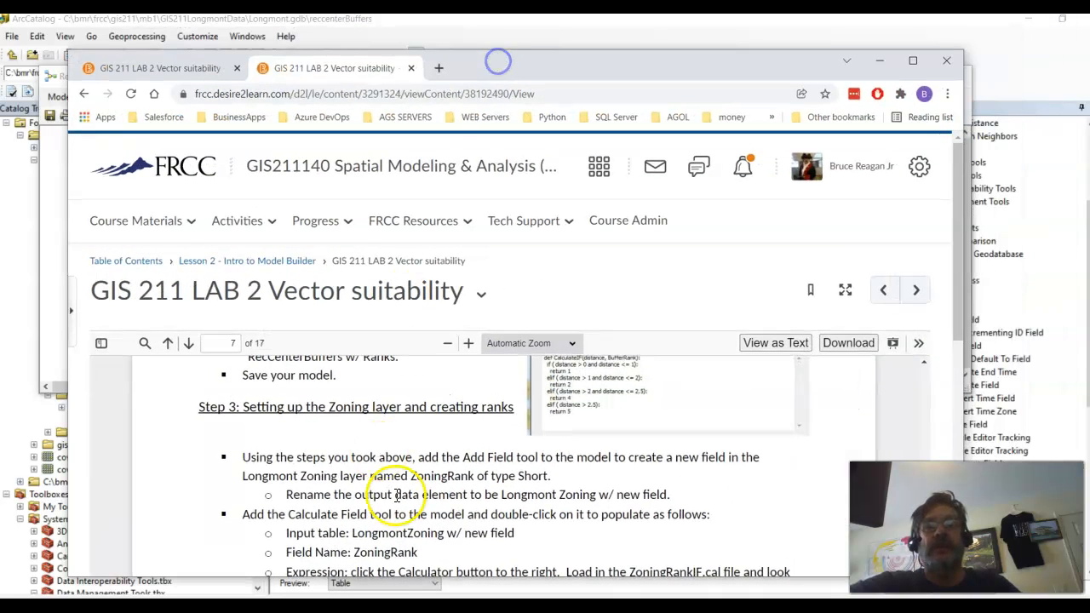
pyautogui.moveTo(414, 555); pyautogui.dragTo(350, 552)
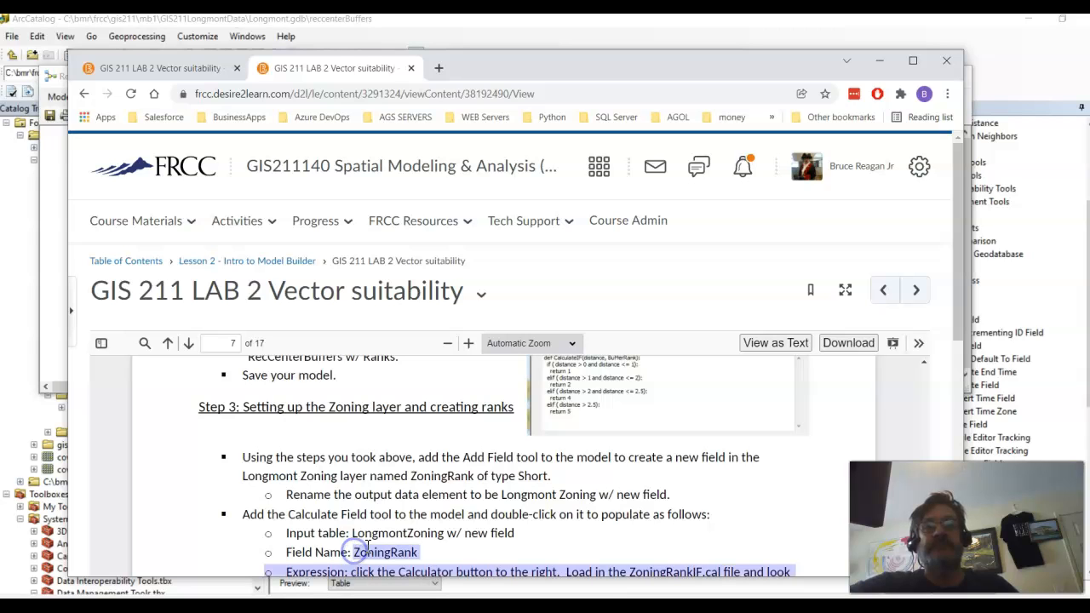
pyautogui.rightClick(368, 546)
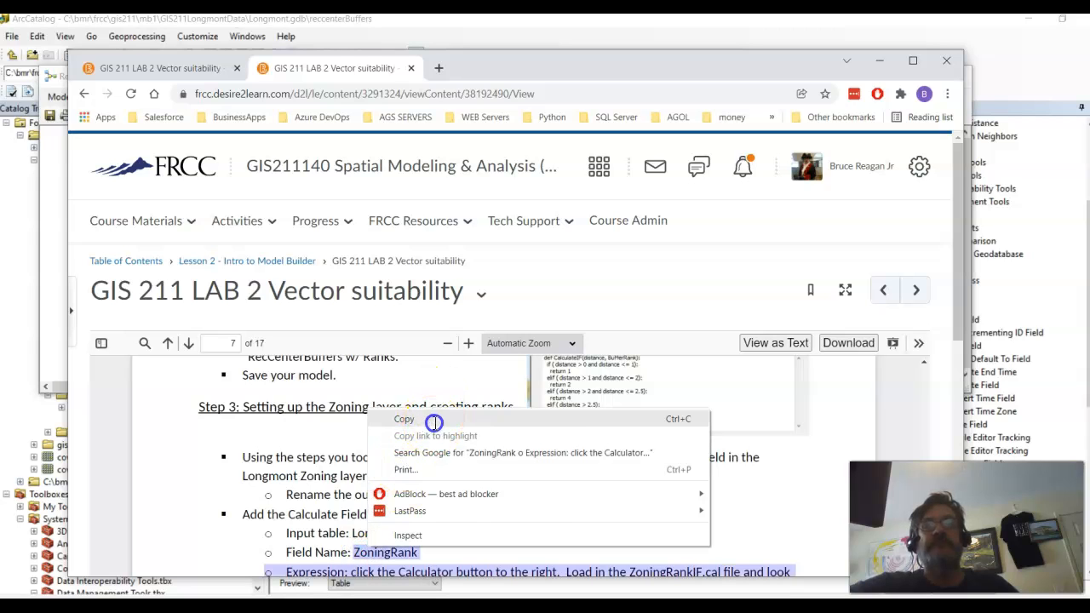
pyautogui.click(434, 421)
pyautogui.click(883, 61)
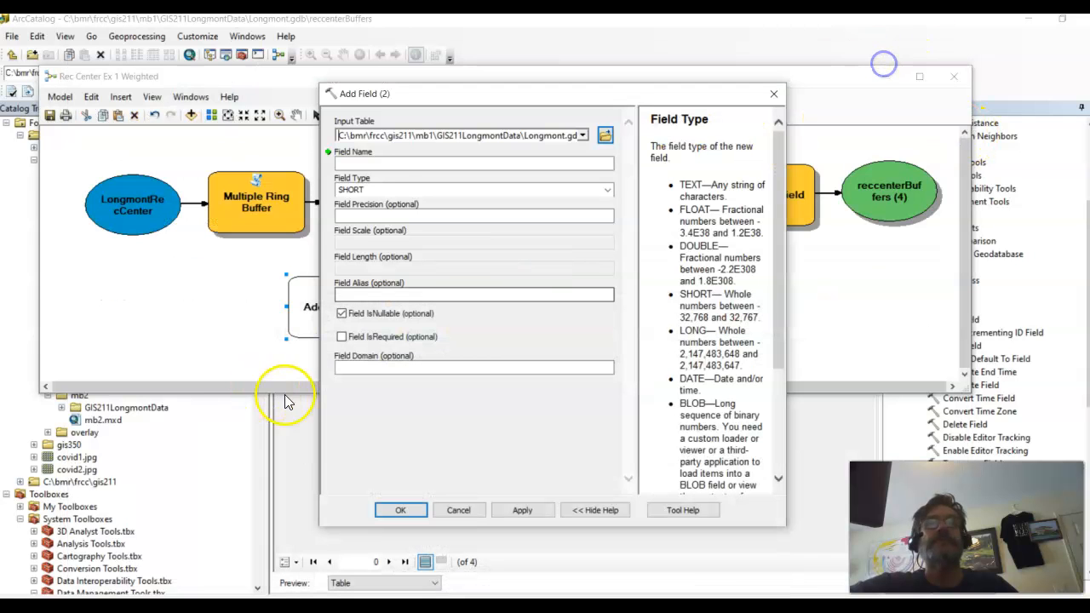
pyautogui.click(379, 164)
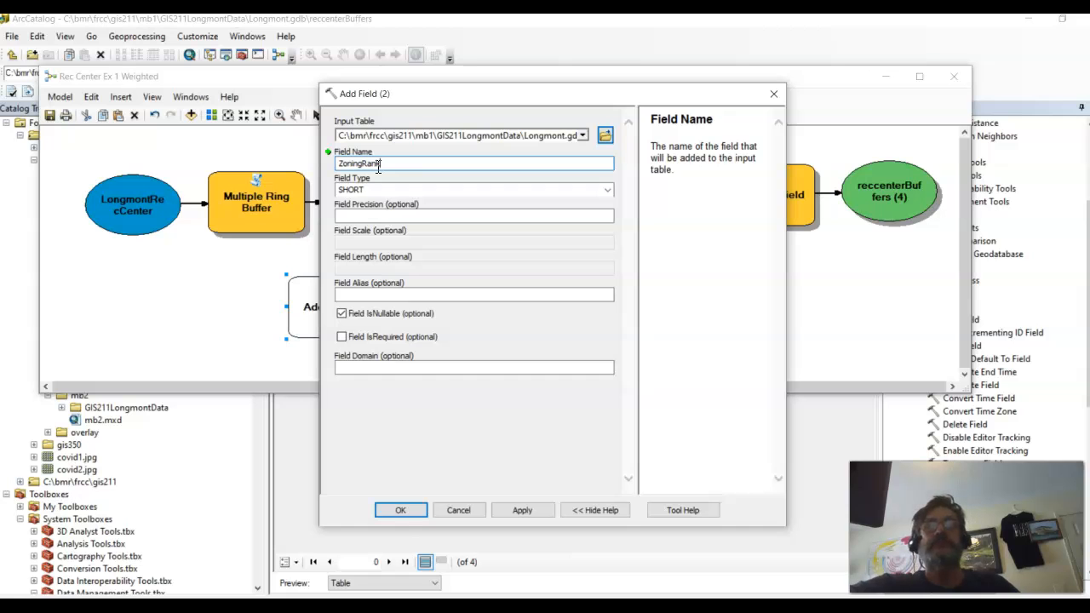
pyautogui.click(400, 510)
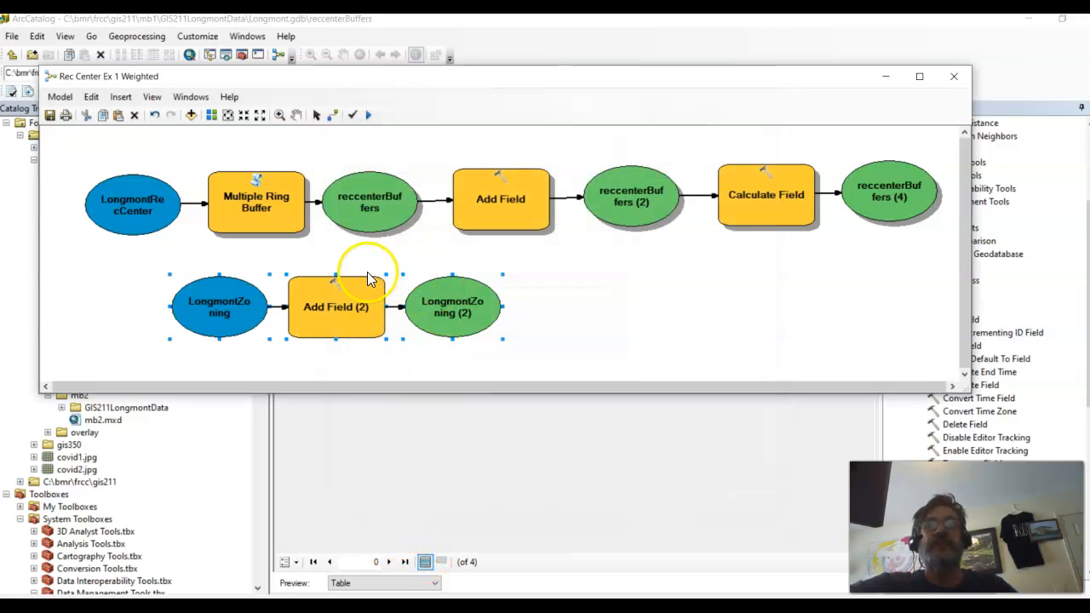
# Step: Run only the Add Field (2) tool in the model and close its progress report
pyautogui.rightClick(351, 311)
pyautogui.click(383, 354)
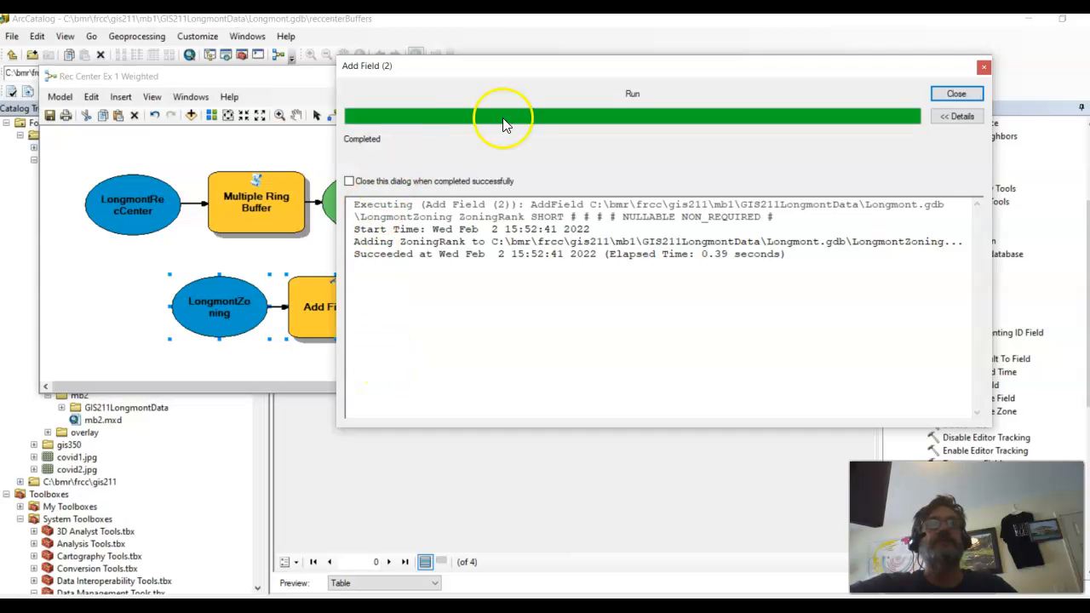
pyautogui.click(956, 94)
# Step: Move the model window clear of the catalog tree and refresh Longmont.gdb
pyautogui.moveTo(830, 85); pyautogui.dragTo(1088, 389)
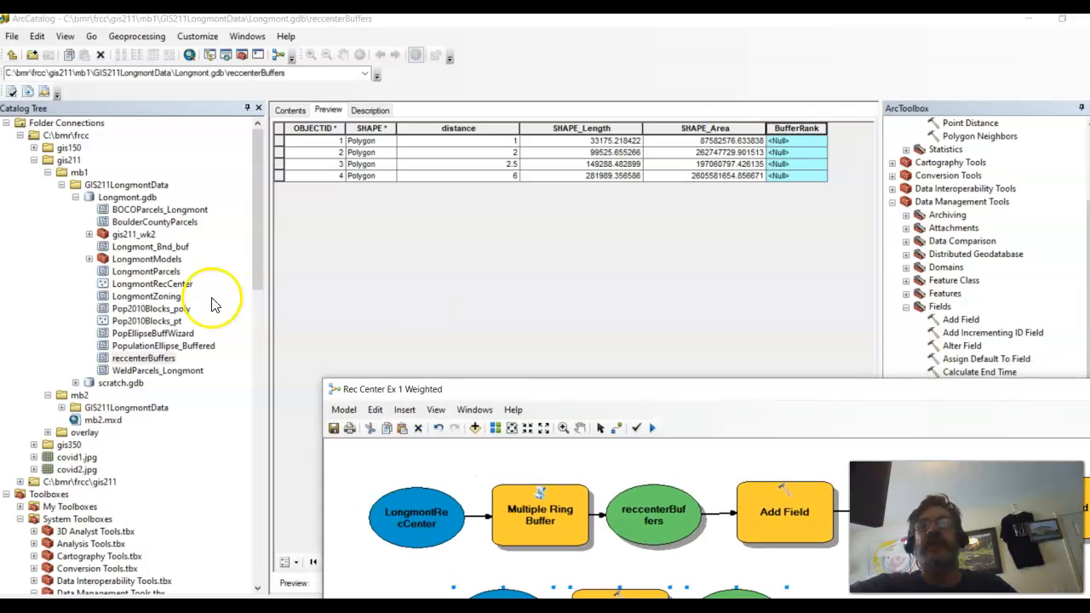
pyautogui.click(125, 198)
pyautogui.rightClick(123, 203)
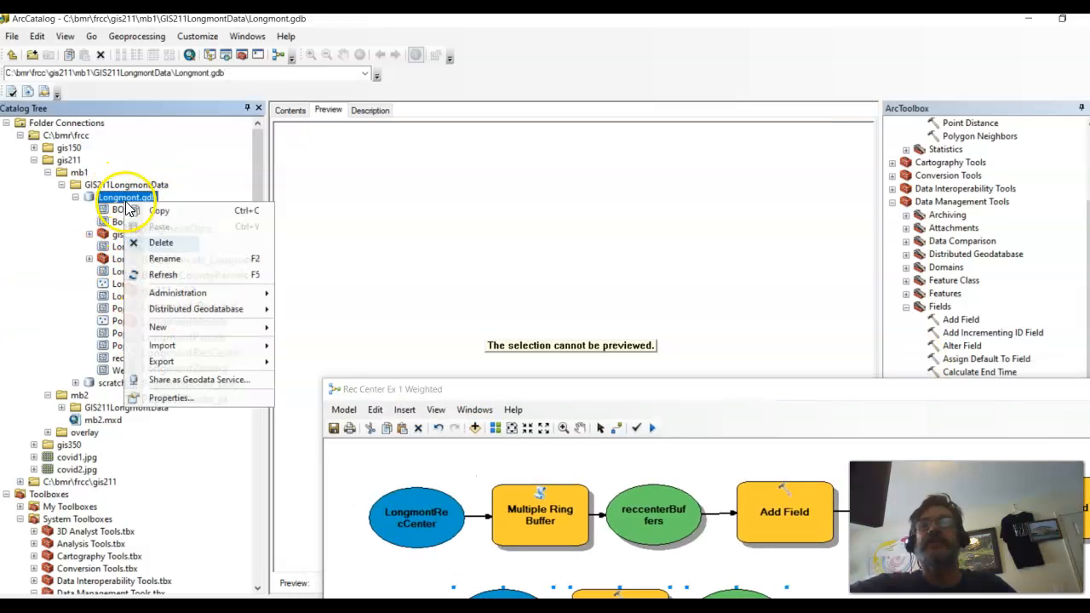
pyautogui.click(158, 273)
# Step: Preview the LongmontZoning feature class as a table and inspect its last columns for the ZoningRank field
pyautogui.click(141, 296)
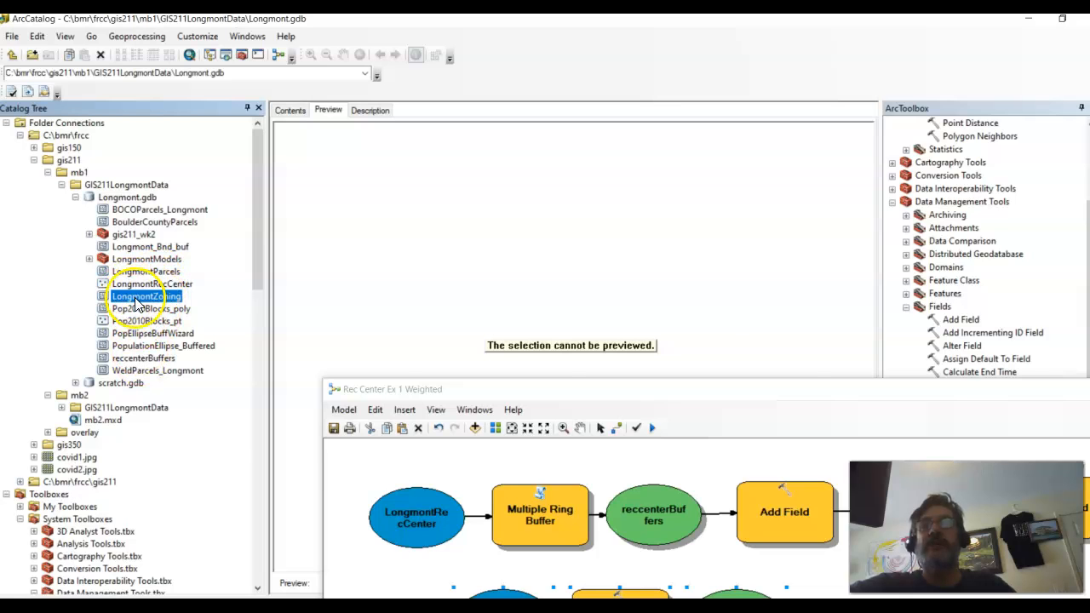
pyautogui.rightClick(136, 299)
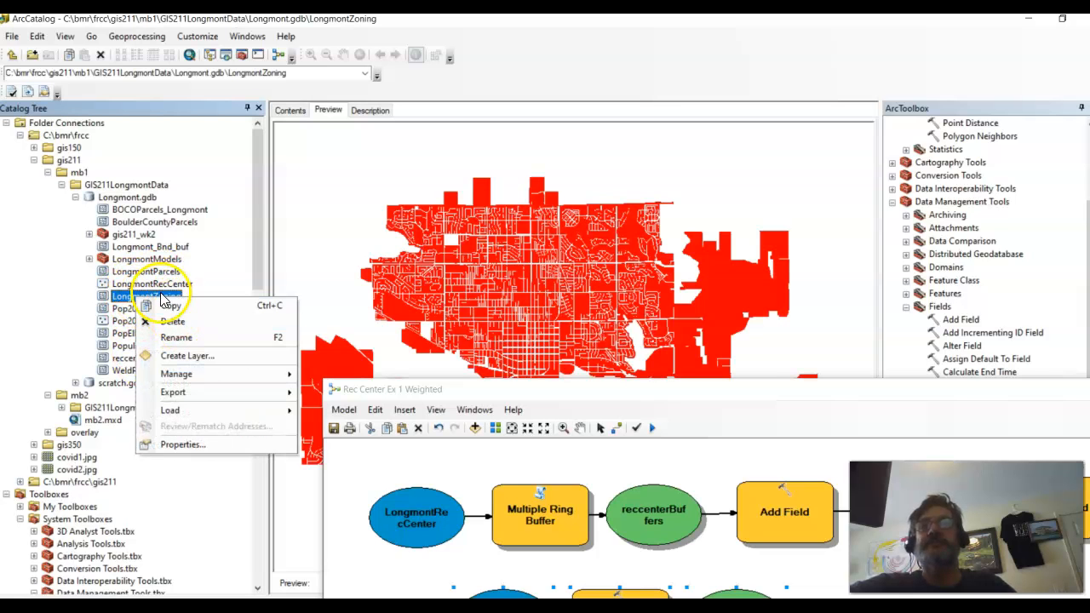
pyautogui.click(290, 110)
pyautogui.moveTo(540, 380); pyautogui.dragTo(809, 197)
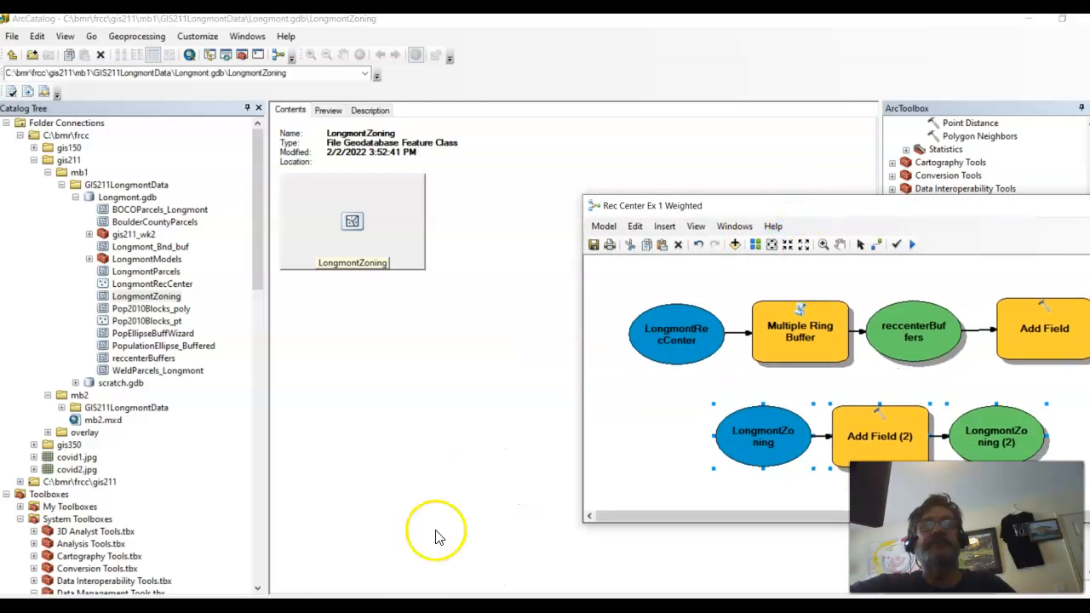
pyautogui.doubleClick(445, 19)
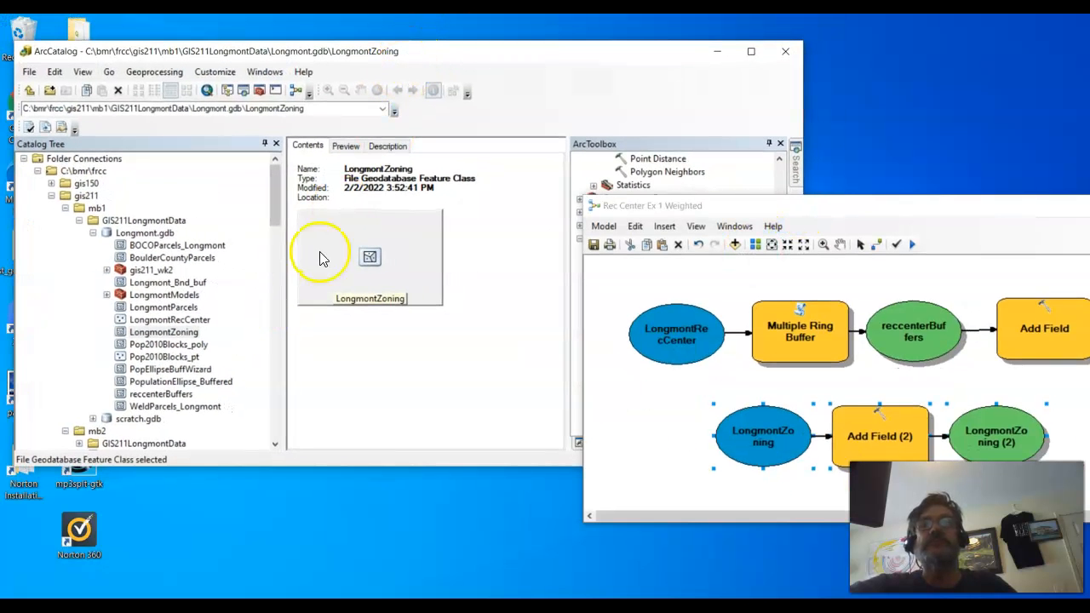
pyautogui.click(346, 145)
pyautogui.click(387, 439)
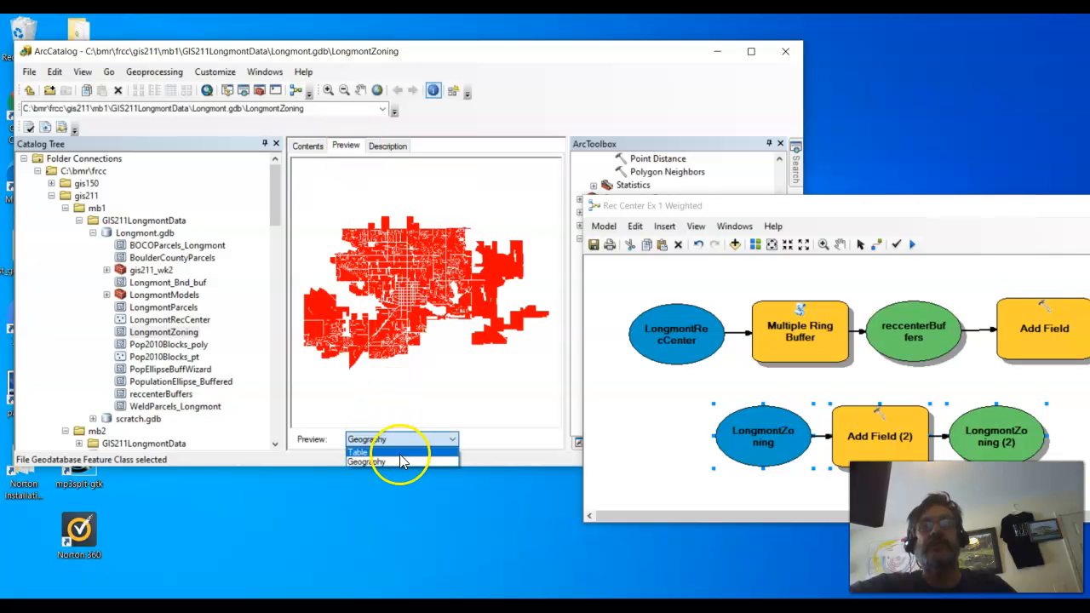
pyautogui.click(373, 451)
pyautogui.moveTo(336, 401); pyautogui.dragTo(552, 397)
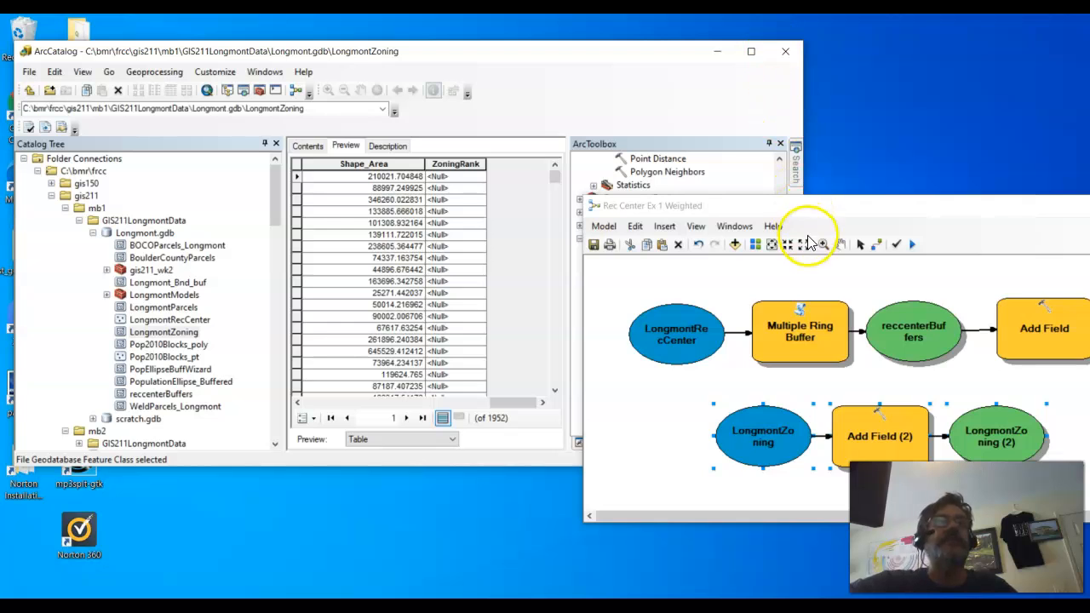
# Step: Bring the model window forward, make it taller, and reposition it so the toolbox list stays accessible
pyautogui.moveTo(786, 210); pyautogui.dragTo(255, 124)
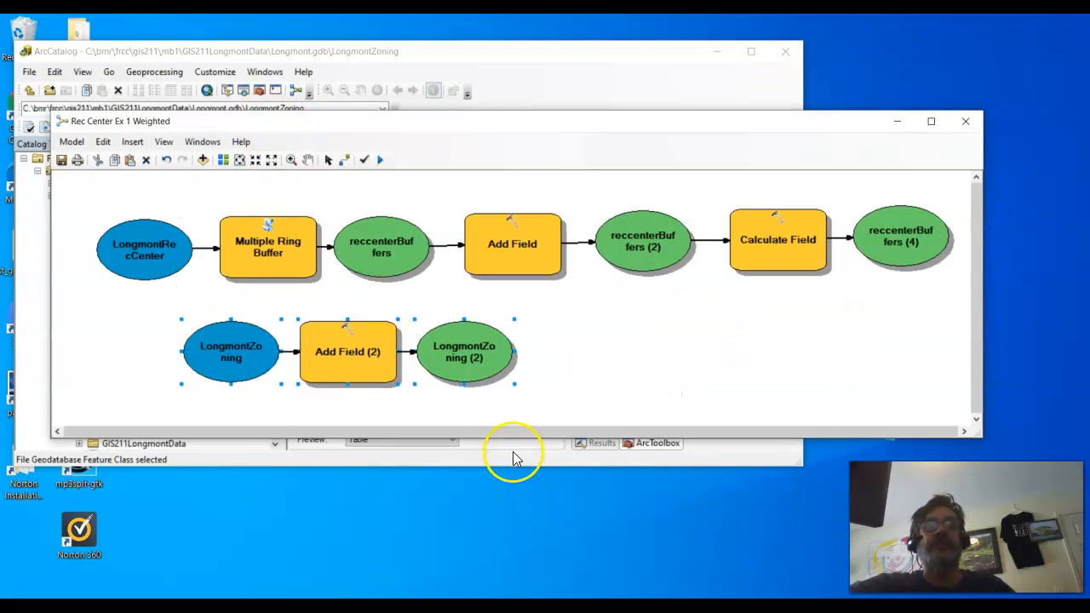
pyautogui.moveTo(506, 440); pyautogui.dragTo(499, 559)
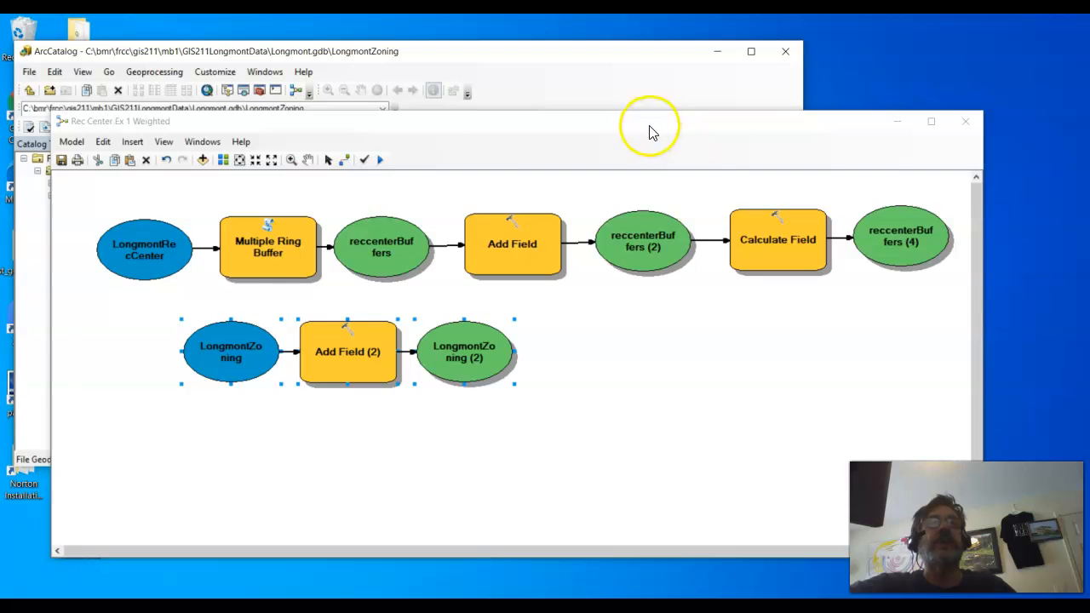
pyautogui.moveTo(652, 128); pyautogui.dragTo(594, 281)
# Step: Add the Calculate Field tool from the Fields toolset to the model beside the LongmontZoning (2) output
pyautogui.scroll(-5, 737, 197)
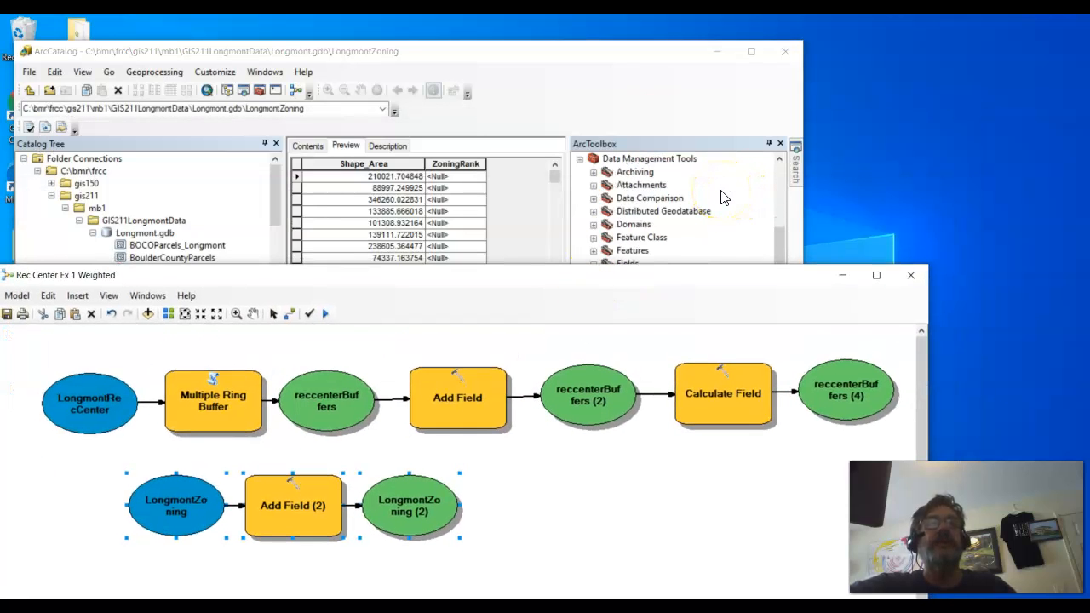
pyautogui.scroll(1, 720, 197)
pyautogui.scroll(-2, 738, 217)
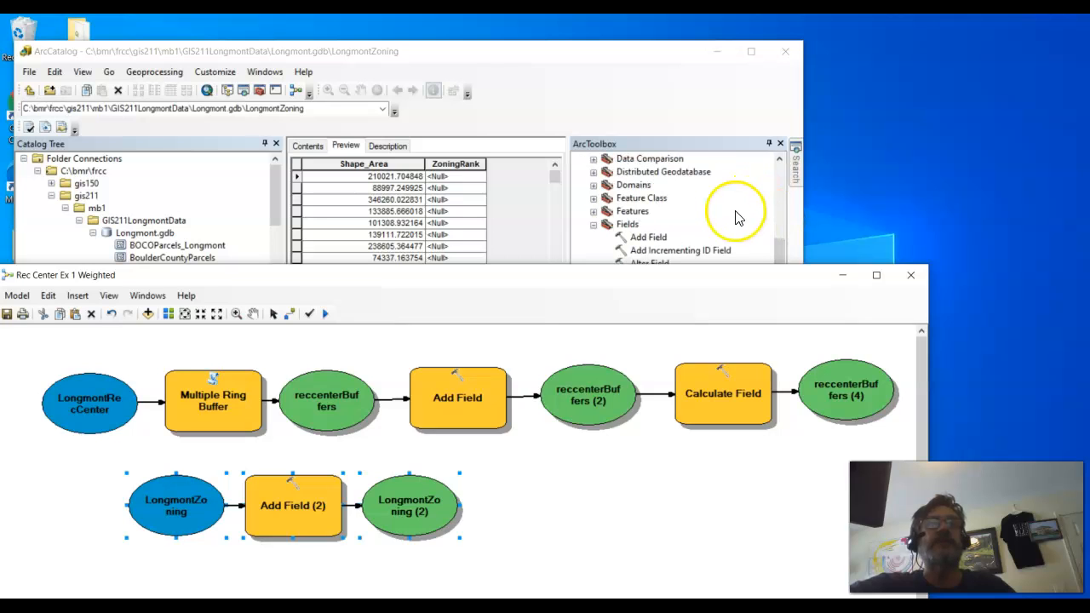
pyautogui.scroll(-1, 622, 228)
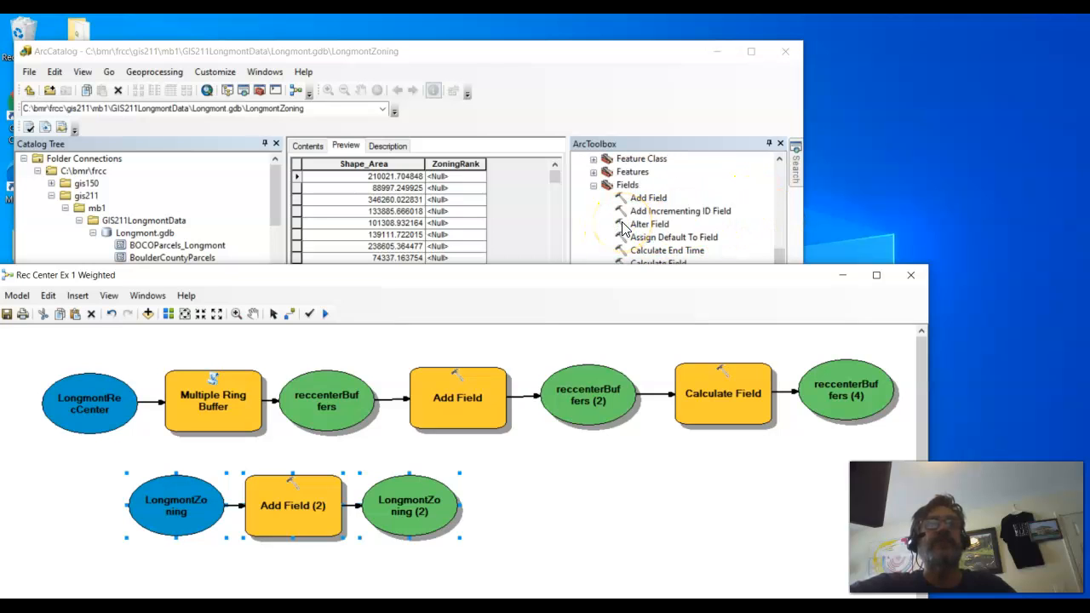
pyautogui.scroll(-1, 623, 228)
pyautogui.moveTo(644, 225); pyautogui.dragTo(554, 506)
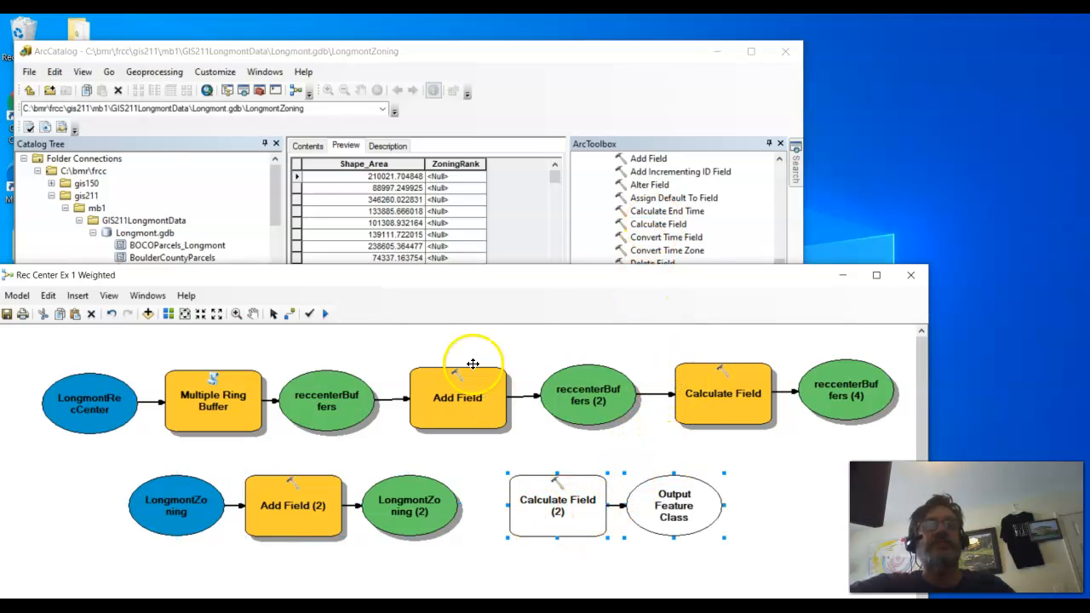
# Step: Connect LongmontZoning (2) to Calculate Field (2) as its input table and return to selection mode
pyautogui.click(289, 314)
pyautogui.click(429, 509)
pyautogui.click(550, 498)
pyautogui.click(584, 504)
pyautogui.click(273, 313)
pyautogui.click(579, 503)
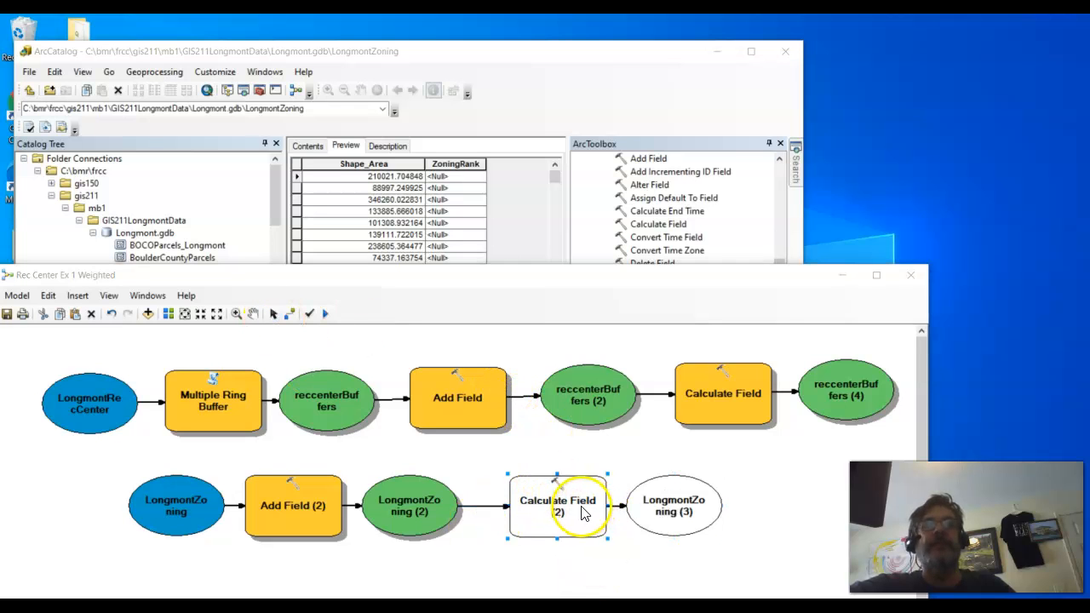
# Step: Open the Calculate Field (2) settings and choose ZoningRank as the field to calculate
pyautogui.doubleClick(582, 512)
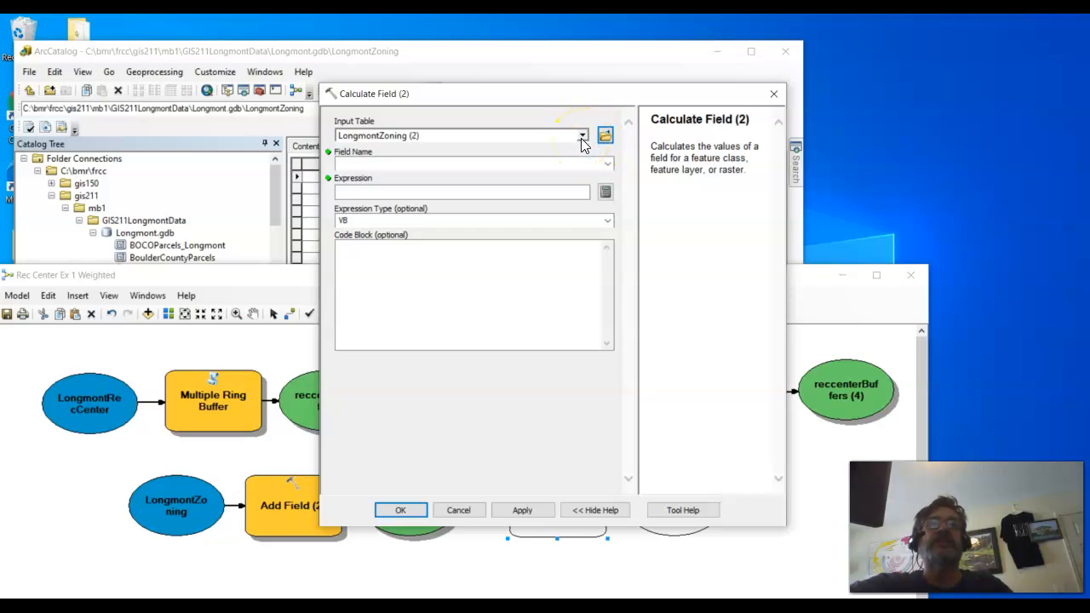
pyautogui.click(603, 164)
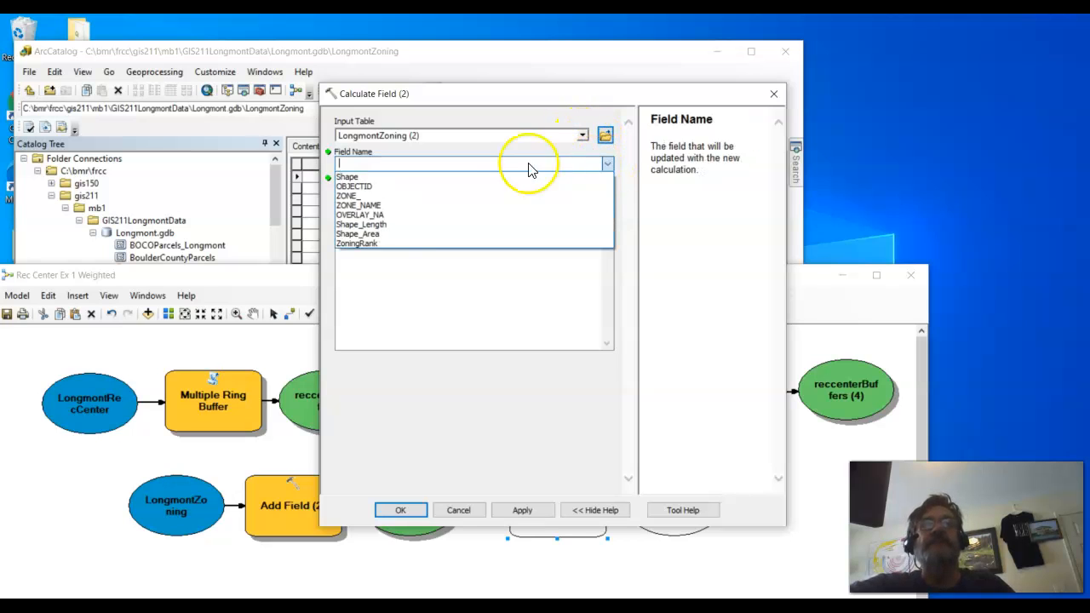
pyautogui.click(411, 241)
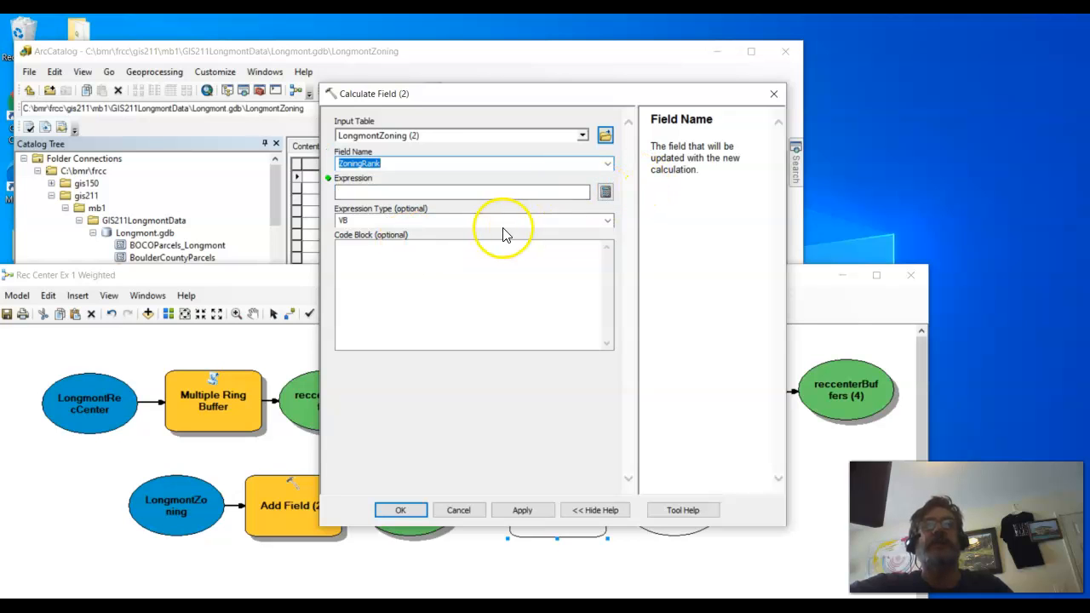
# Step: Load the saved expression ZoningRankIF.cal into the Field Calculator for the ZoningRank field
pyautogui.click(614, 196)
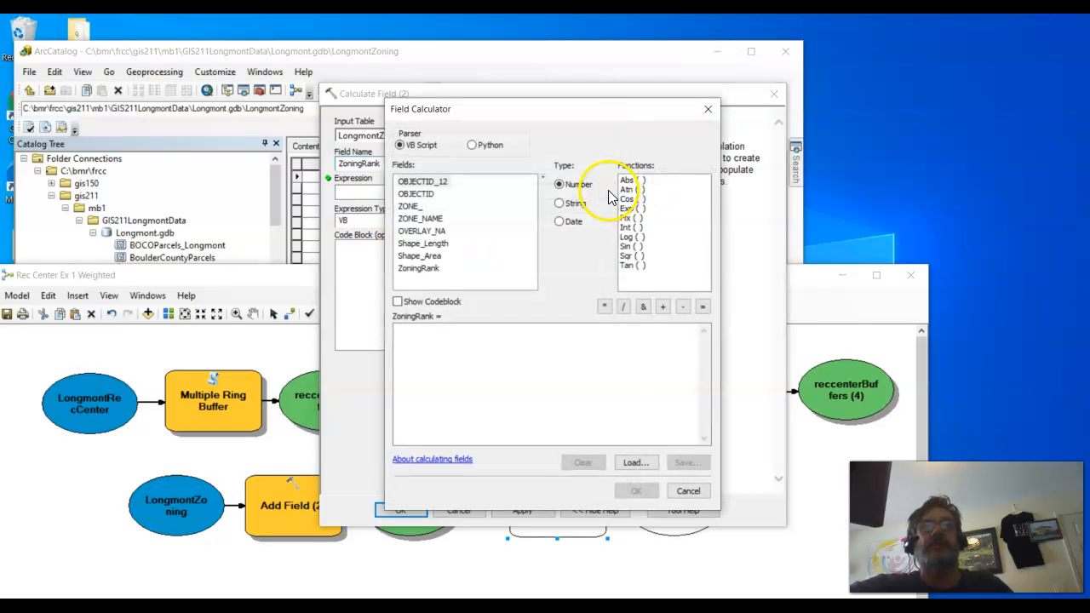
pyautogui.click(634, 466)
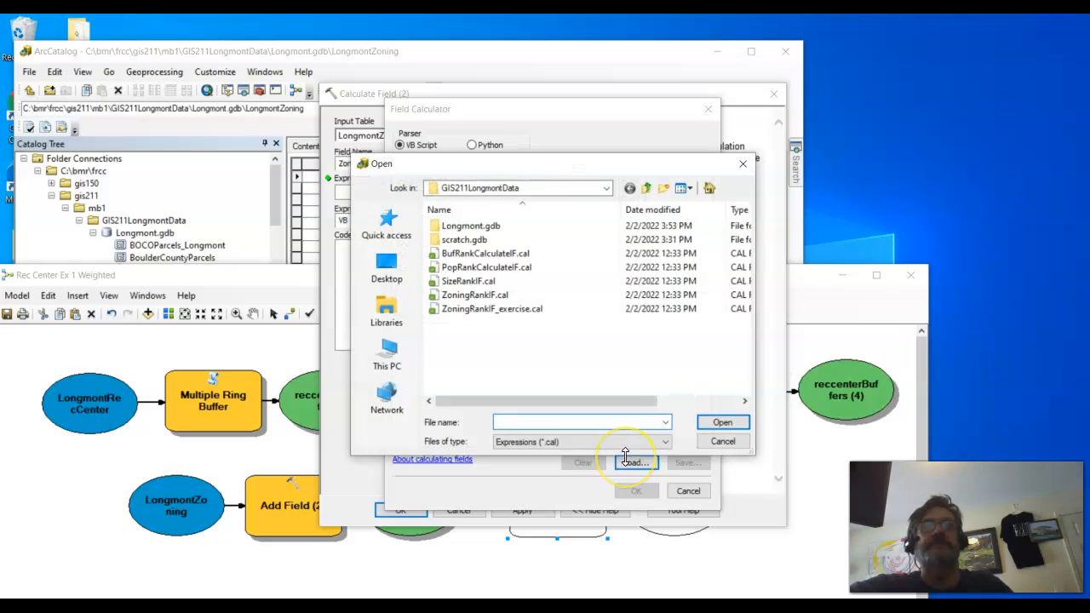
pyautogui.click(494, 298)
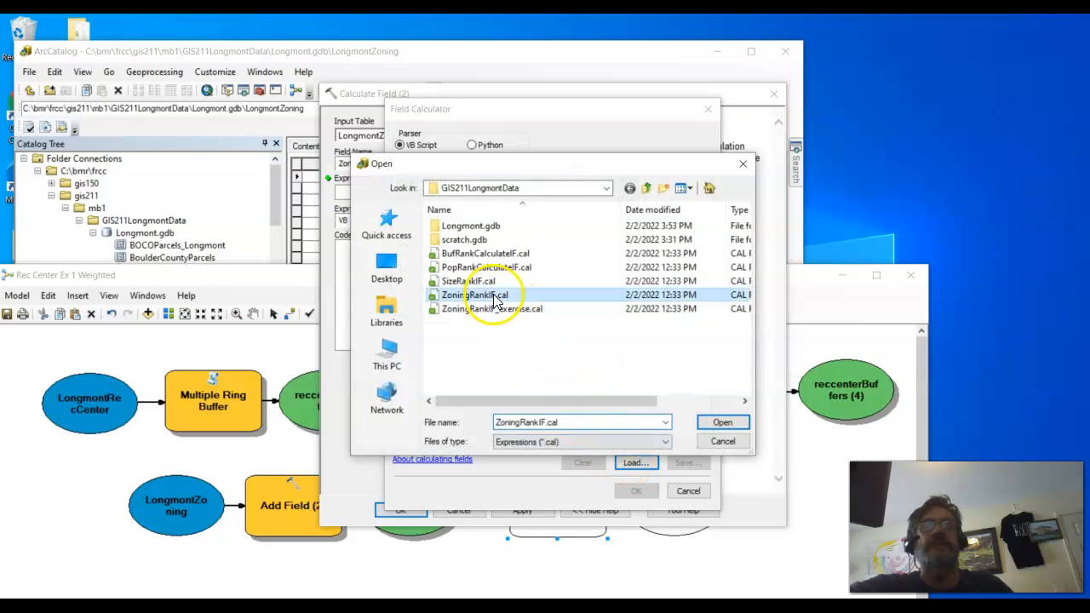
pyautogui.click(724, 424)
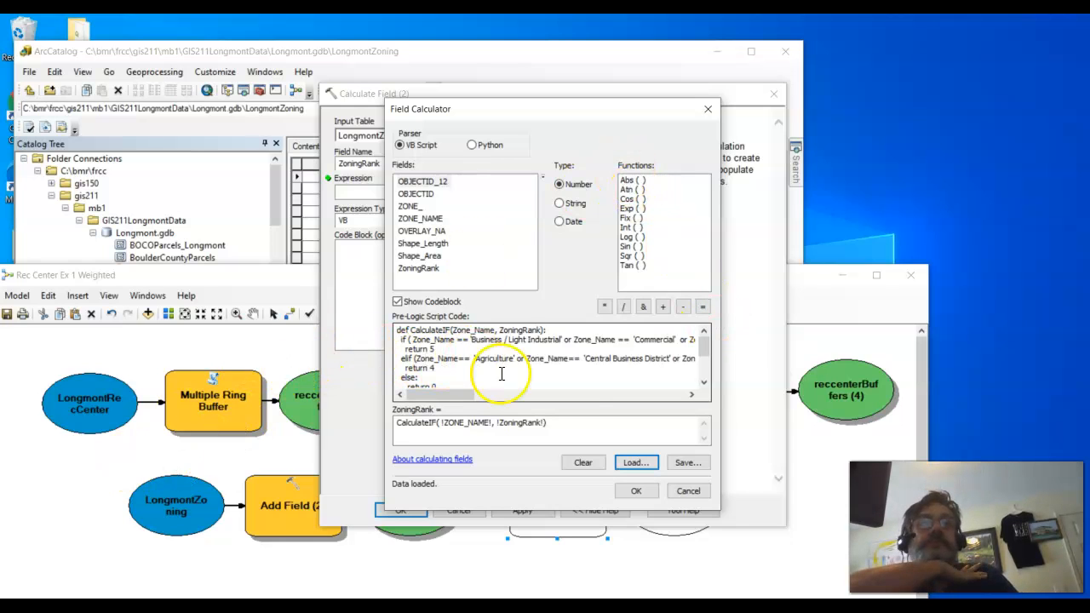
# Step: Review the loaded CalculateIF script and compare its ZoningRank references with the expression and the field list
pyautogui.scroll(-1, 579, 370)
pyautogui.scroll(1, 585, 370)
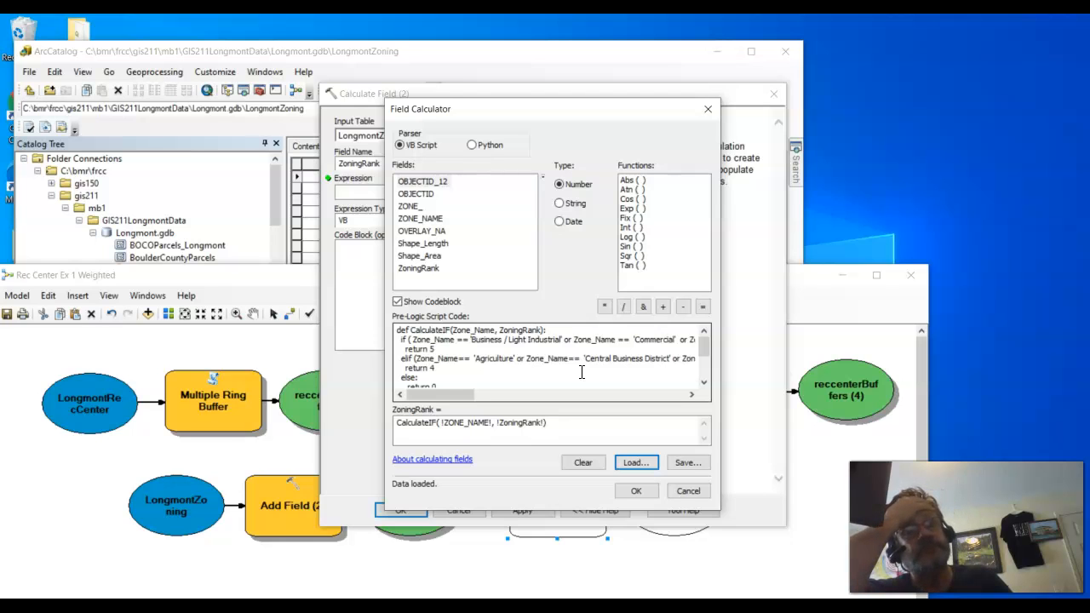
pyautogui.click(47, 570)
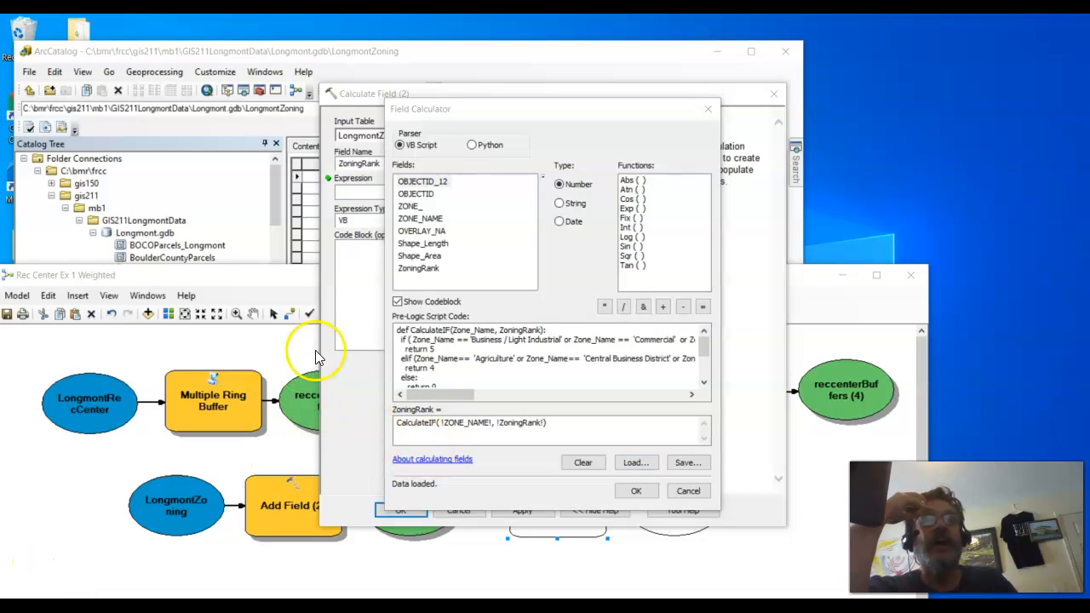
pyautogui.click(504, 375)
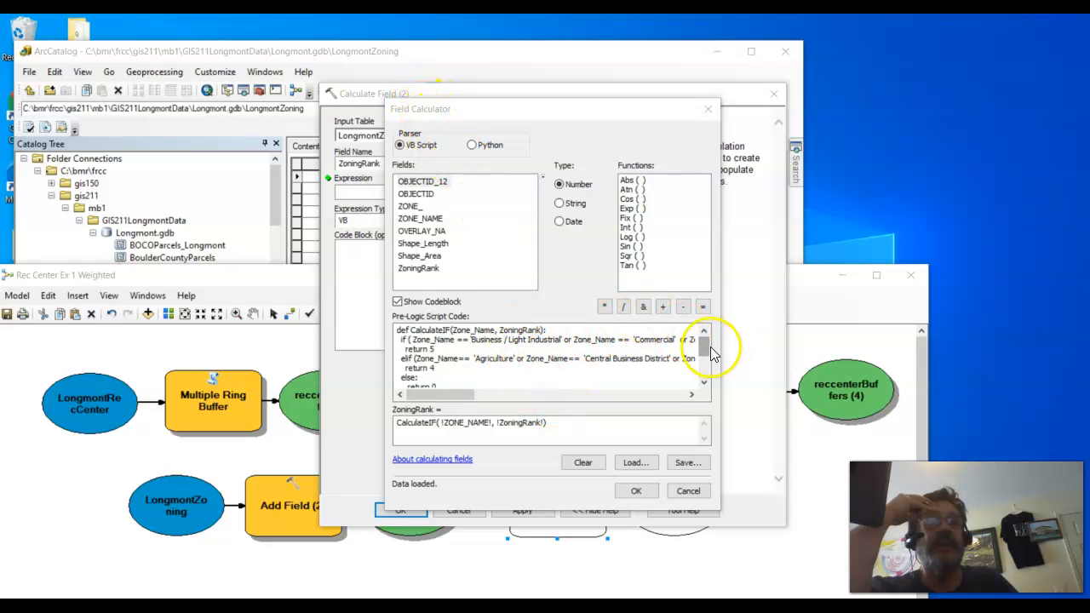
pyautogui.moveTo(706, 344)
pyautogui.mouseDown()
pyautogui.moveTo(703, 366)
pyautogui.moveTo(696, 356)
pyautogui.mouseUp()
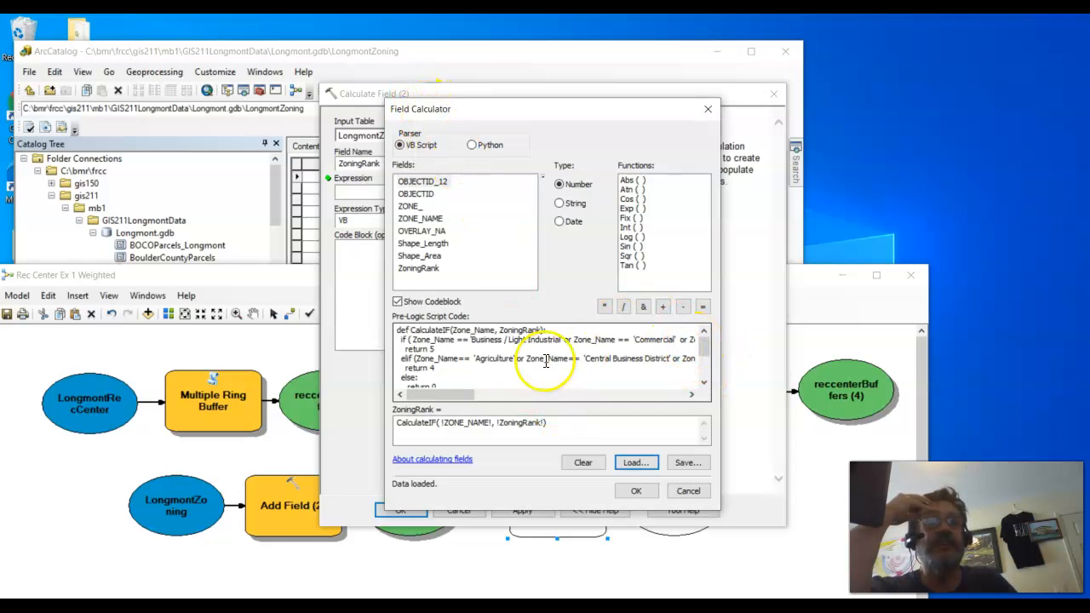
pyautogui.moveTo(499, 331); pyautogui.dragTo(545, 330)
pyautogui.doubleClick(520, 425)
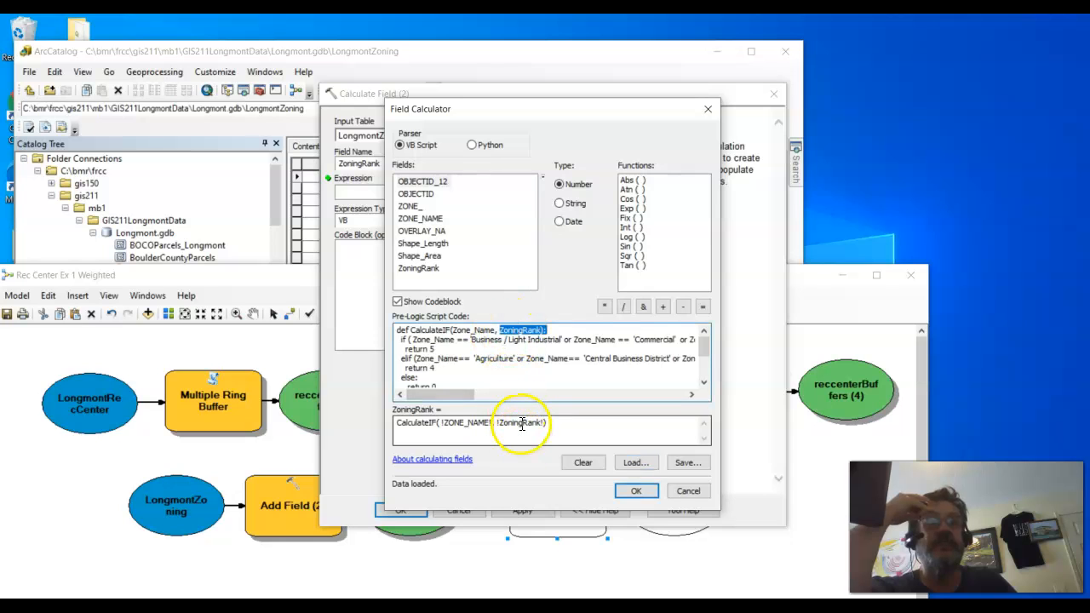
pyautogui.click(417, 269)
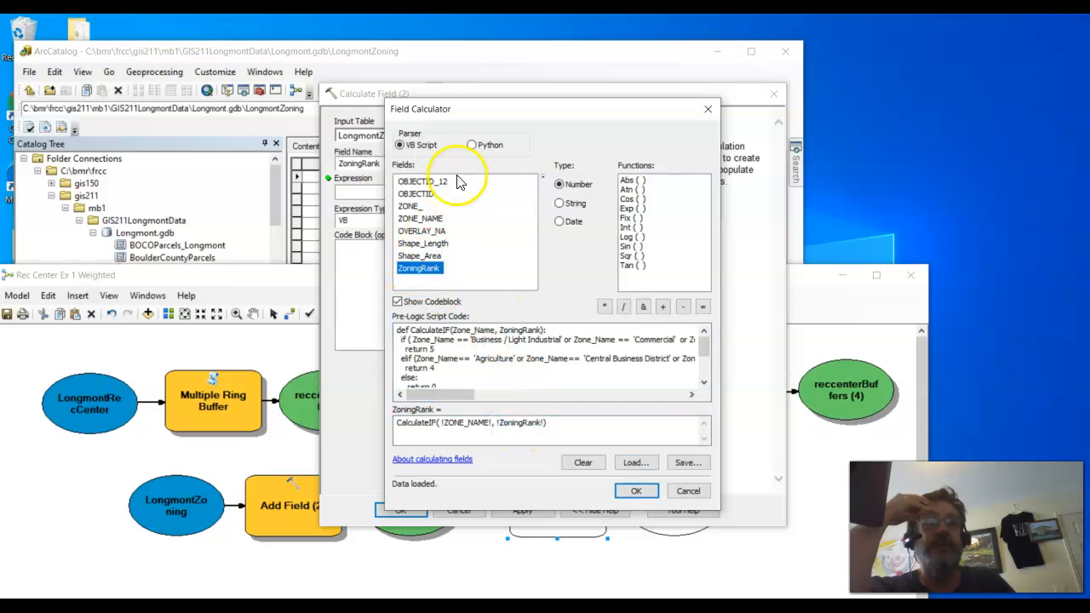
# Step: Set the parser to Python, remove the blank line ending the script code, and accept the expression and tool settings
pyautogui.click(473, 145)
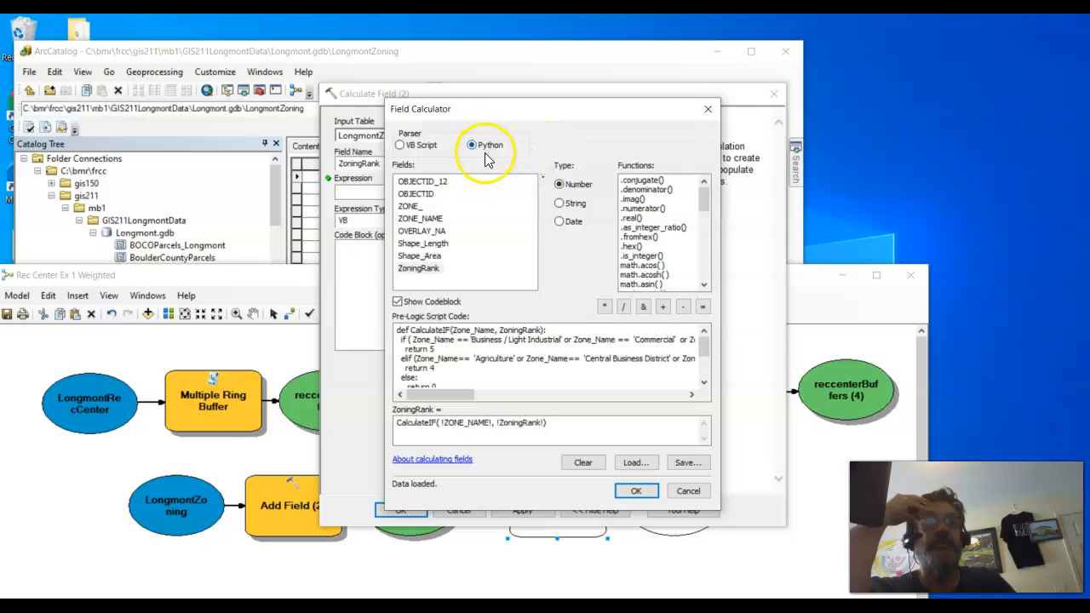
pyautogui.scroll(-1, 532, 360)
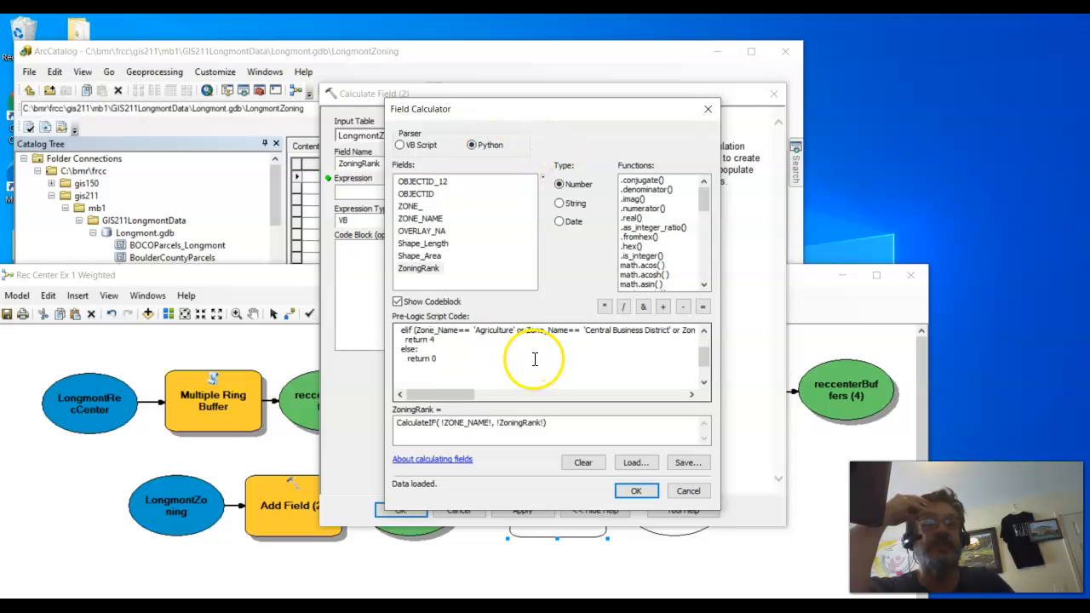
pyautogui.click(493, 360)
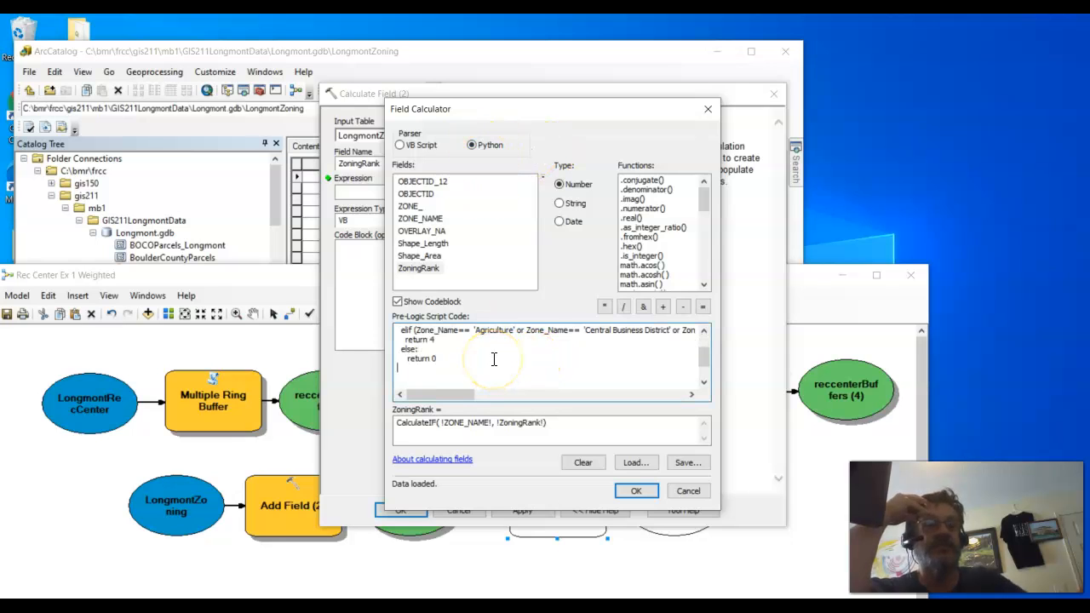
pyautogui.scroll(1, 493, 359)
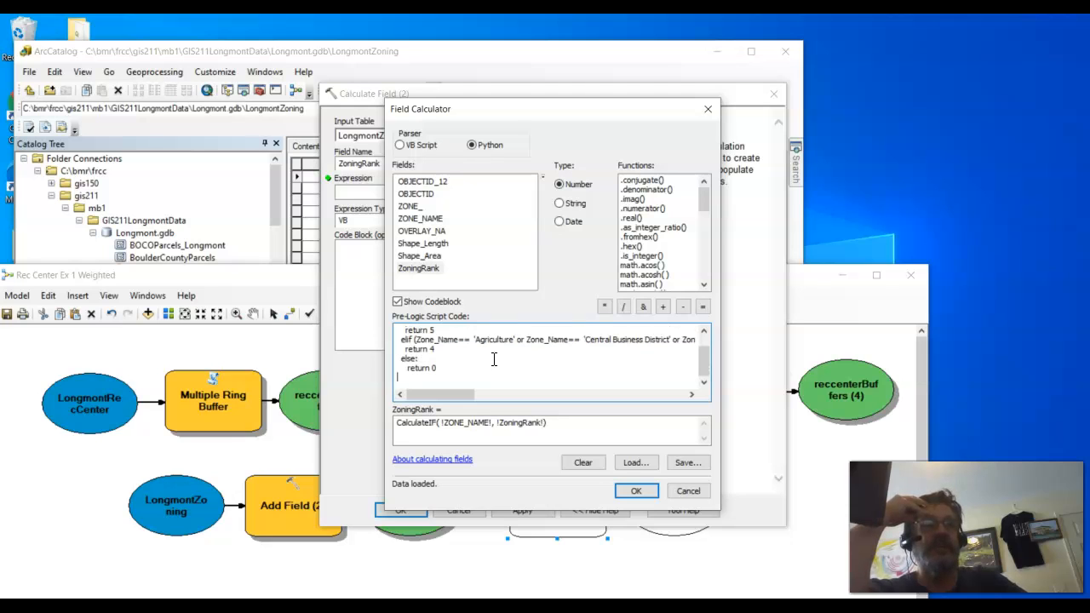
pyautogui.press('BackSpace')
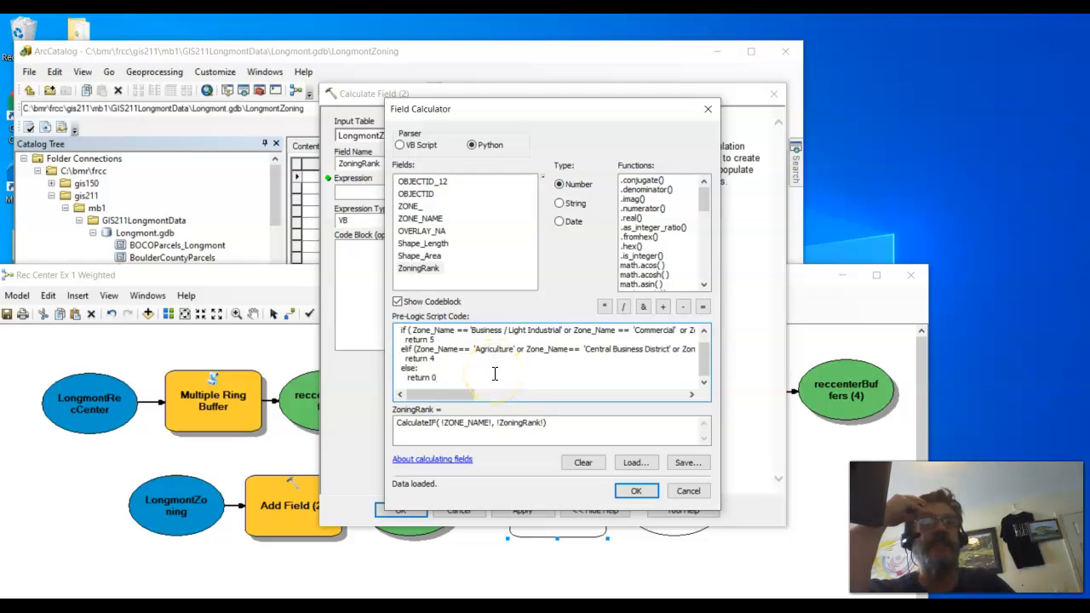
pyautogui.click(637, 493)
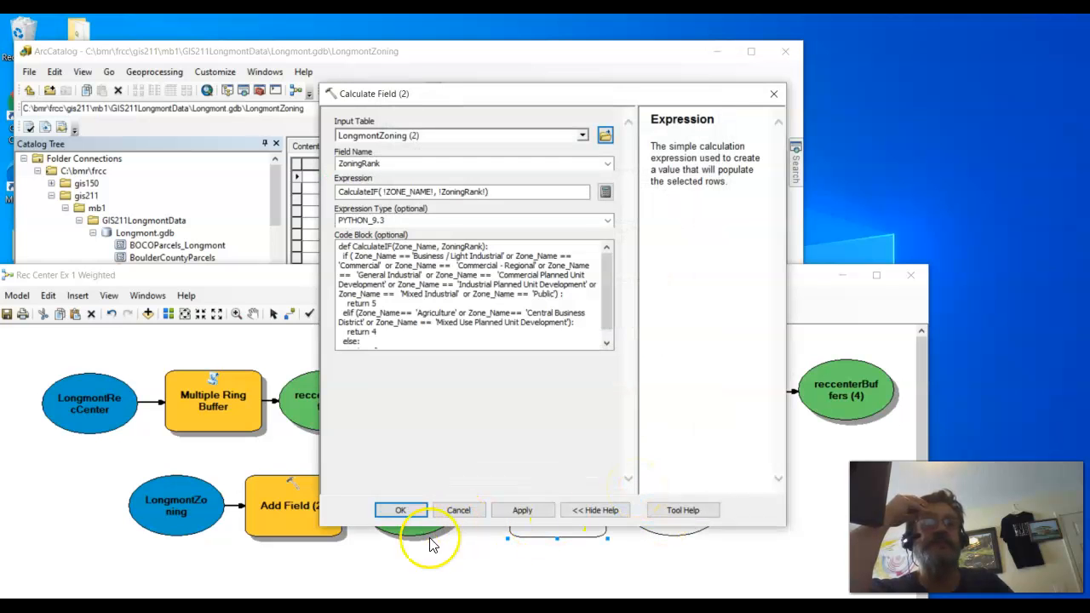
pyautogui.click(401, 512)
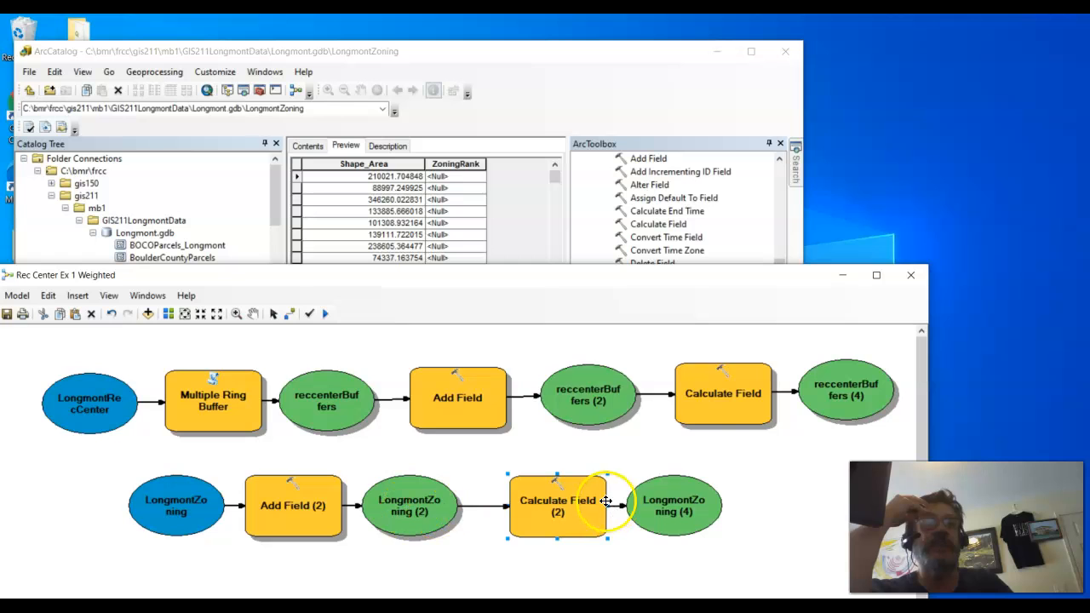
# Step: Run only the Calculate Field (2) tool in the model and close its progress report
pyautogui.rightClick(569, 508)
pyautogui.click(612, 323)
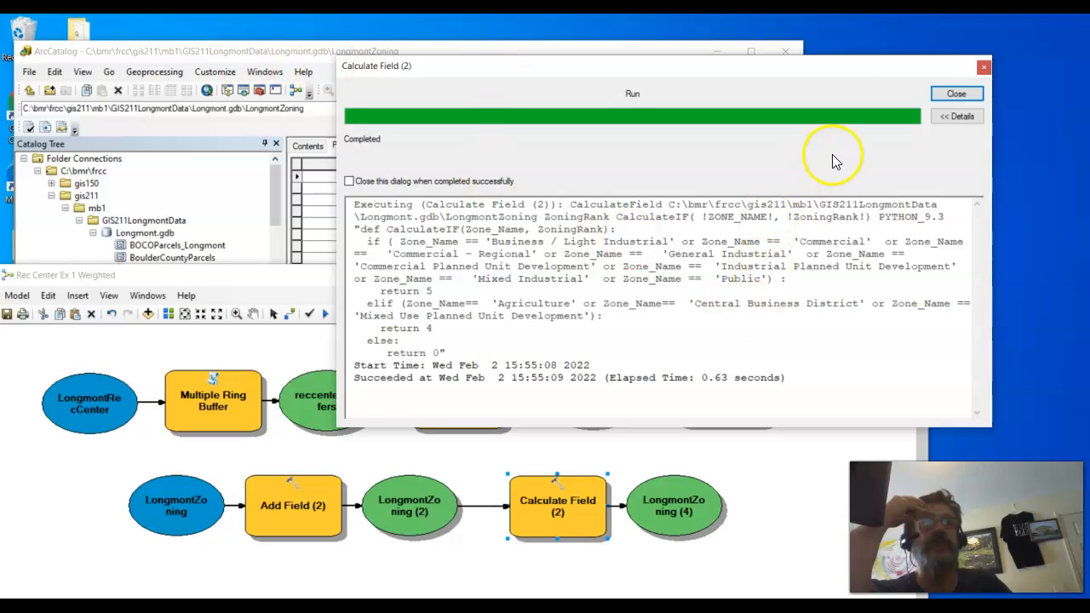
pyautogui.click(954, 95)
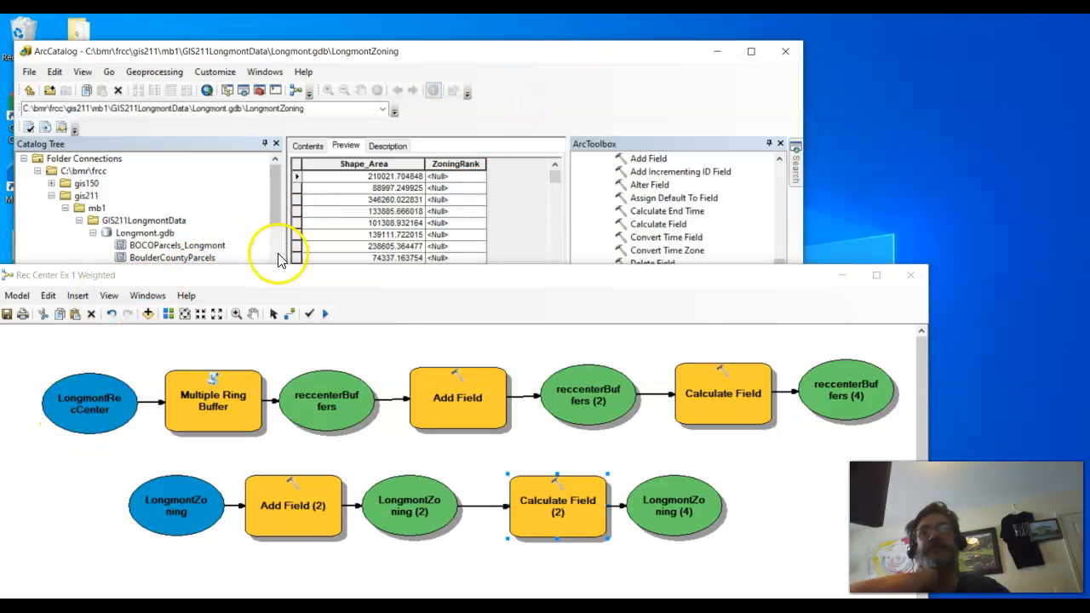
# Step: Move the model window off the catalog tree and refresh the Longmont.gdb geodatabase
pyautogui.moveTo(317, 281); pyautogui.dragTo(818, 354)
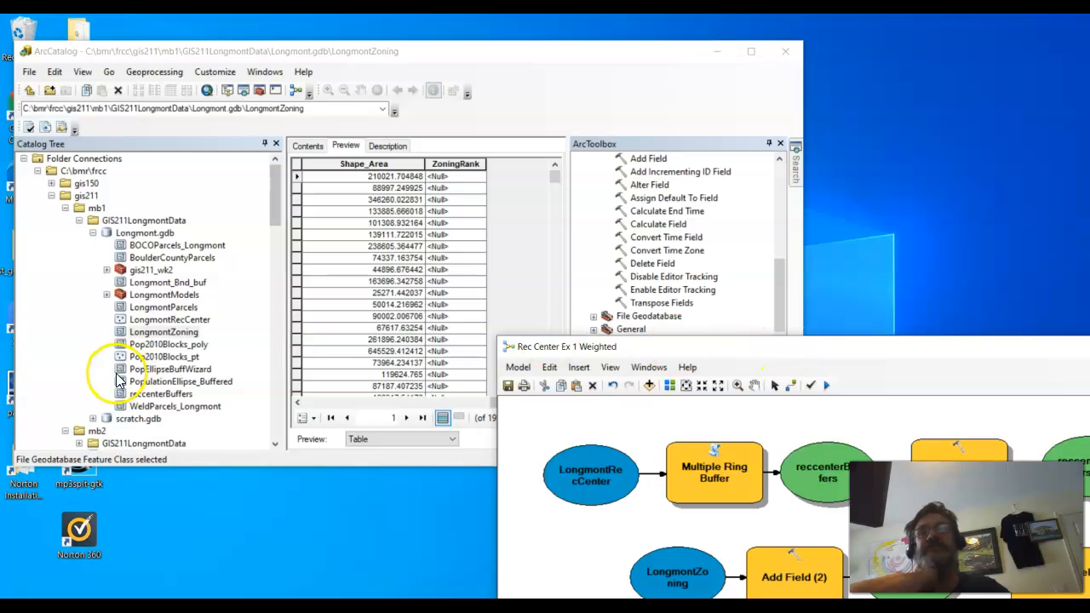
pyautogui.rightClick(166, 333)
pyautogui.click(143, 235)
pyautogui.rightClick(143, 234)
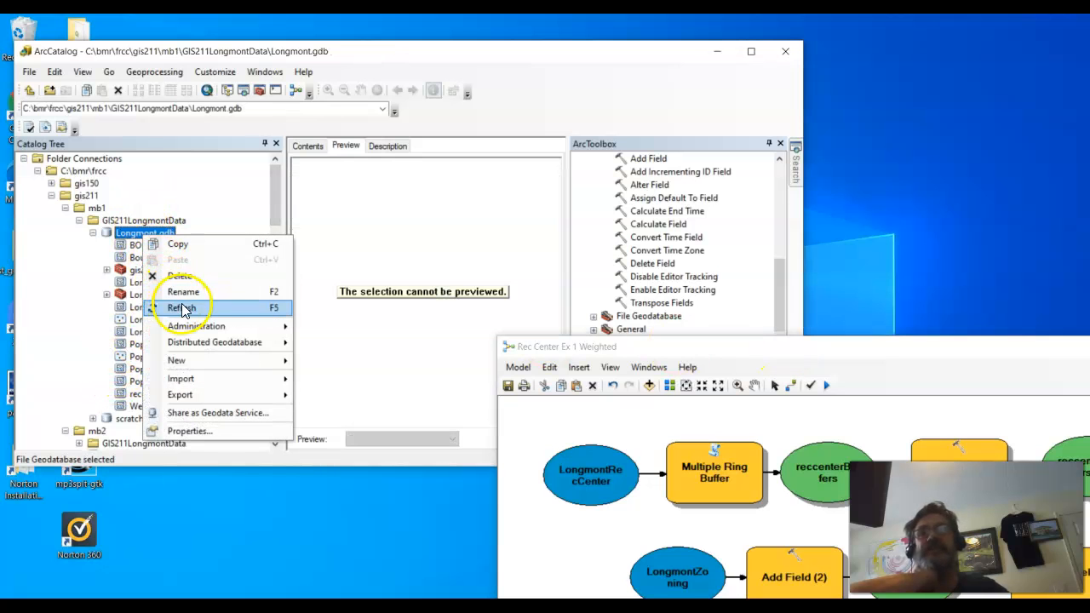
pyautogui.click(182, 307)
# Step: Preview LongmontZoning as a table, inspect the calculated ZoningRank values, and bring the model window back into view
pyautogui.click(189, 334)
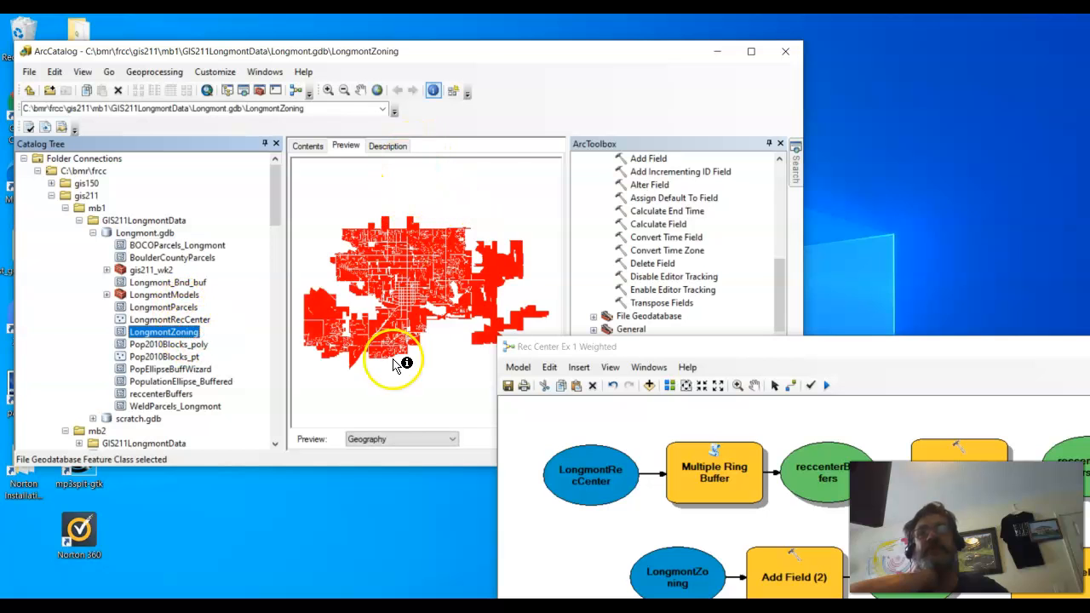
pyautogui.click(418, 442)
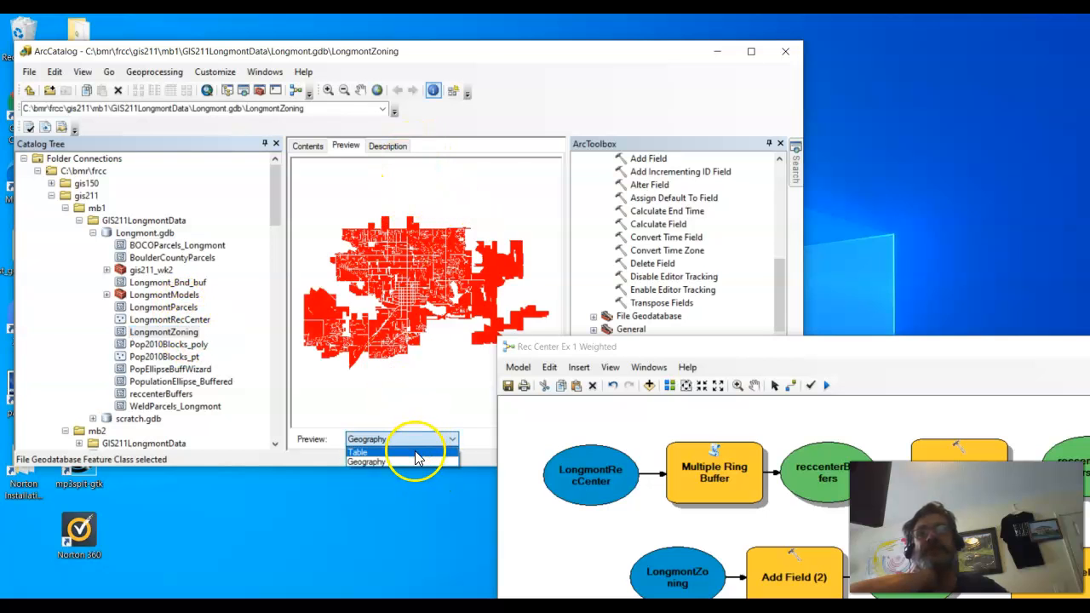
pyautogui.click(417, 453)
pyautogui.moveTo(337, 402); pyautogui.dragTo(476, 415)
pyautogui.scroll(5, 450, 223)
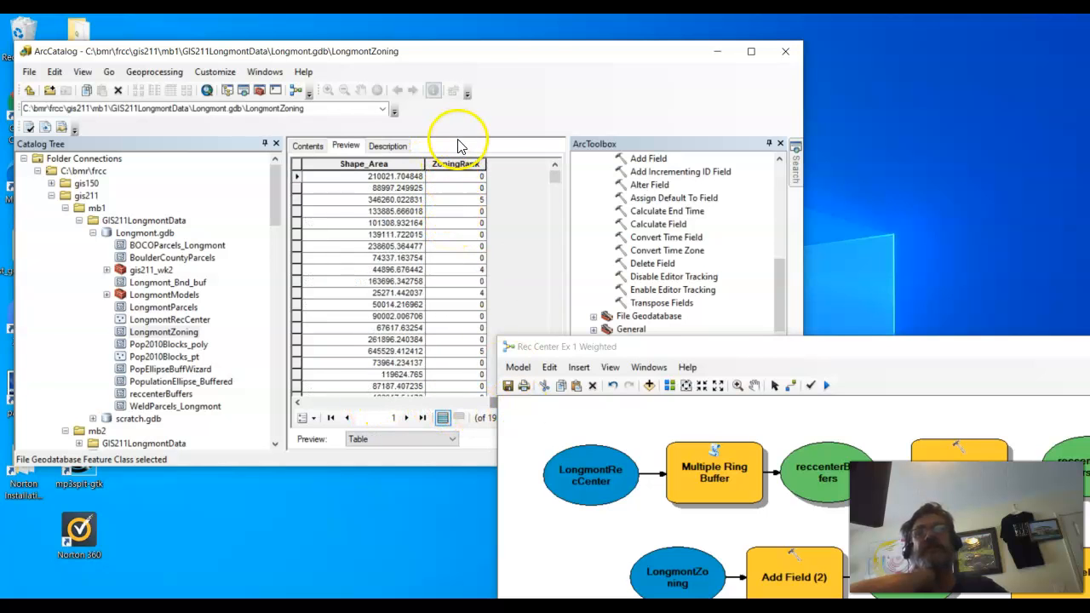
pyautogui.moveTo(877, 348); pyautogui.dragTo(454, 75)
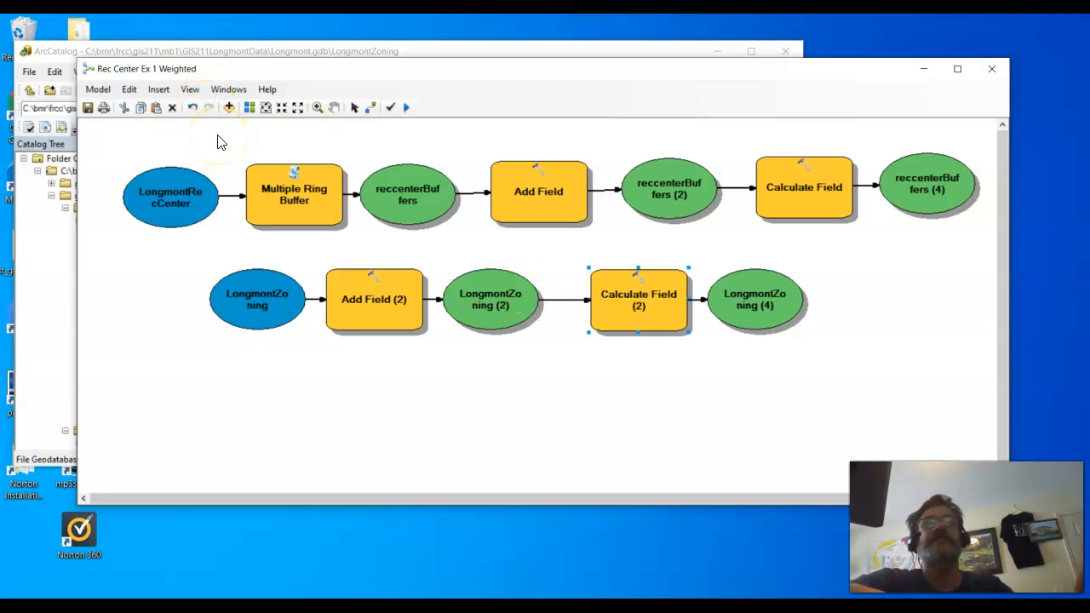
# Step: Validate the entire Rec Center Ex 1 Weighted model and run all of its tools
pyautogui.click(98, 88)
pyautogui.click(152, 138)
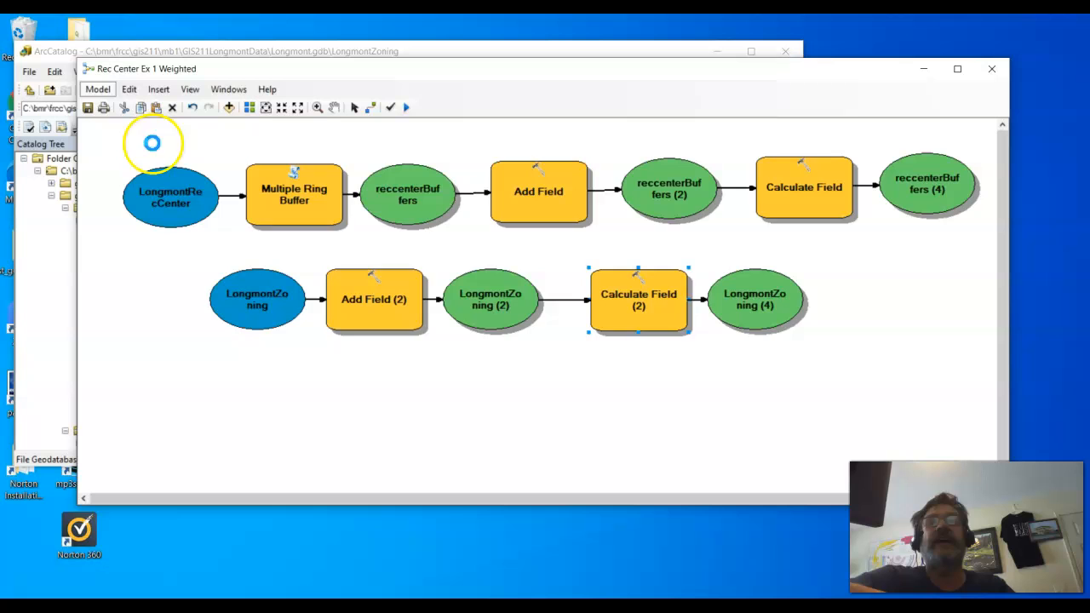
pyautogui.click(98, 88)
pyautogui.click(114, 122)
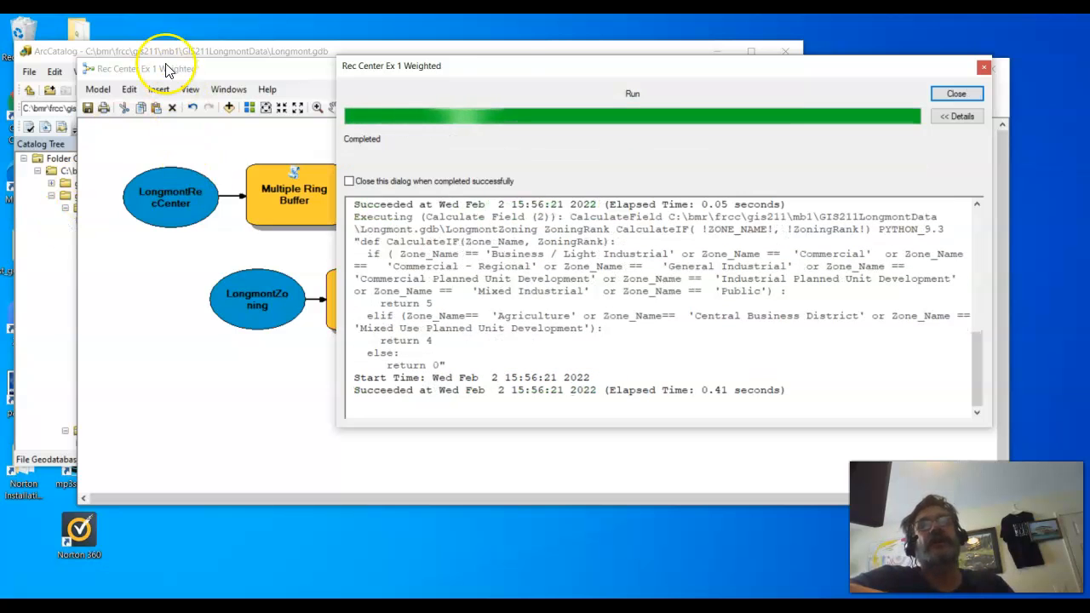
# Step: Review the Add Field (2) messages in the run report, close it, and reposition the model window with nothing selected
pyautogui.moveTo(516, 68); pyautogui.dragTo(660, 115)
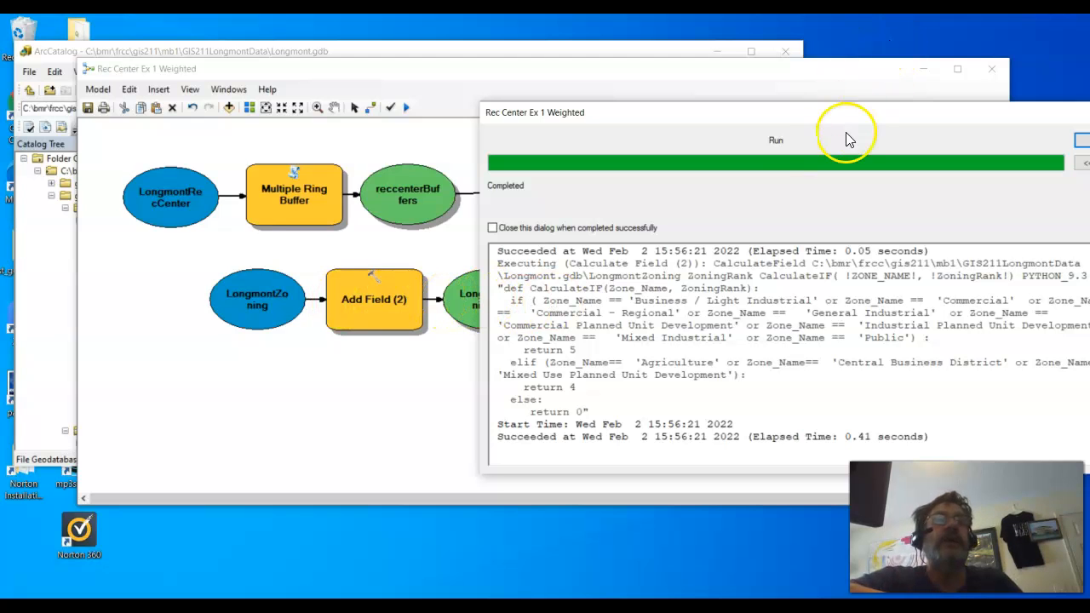
pyautogui.scroll(4, 795, 311)
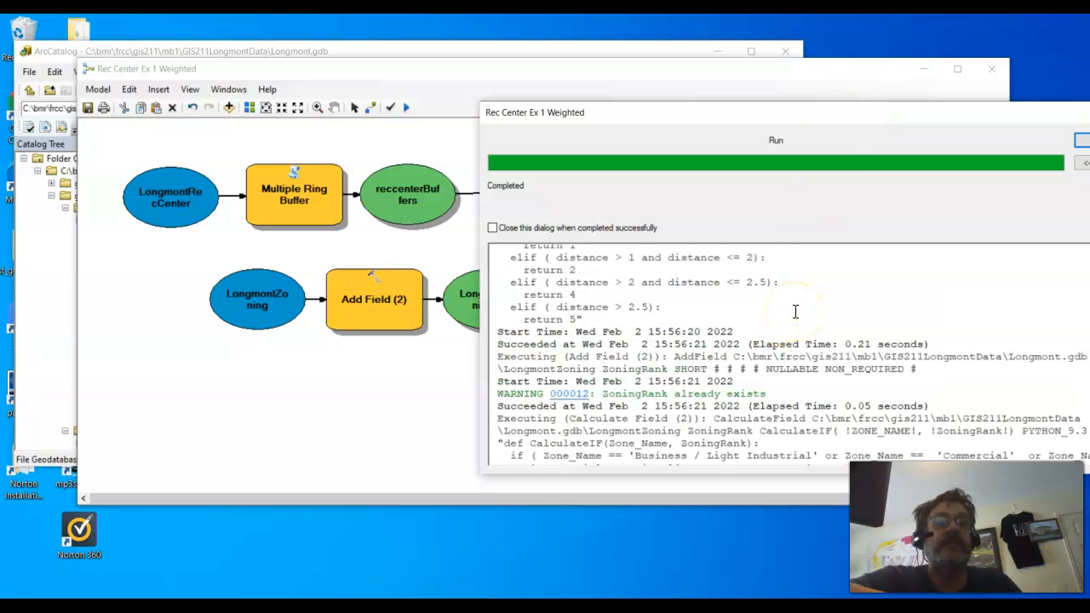
pyautogui.moveTo(766, 395); pyautogui.dragTo(498, 394)
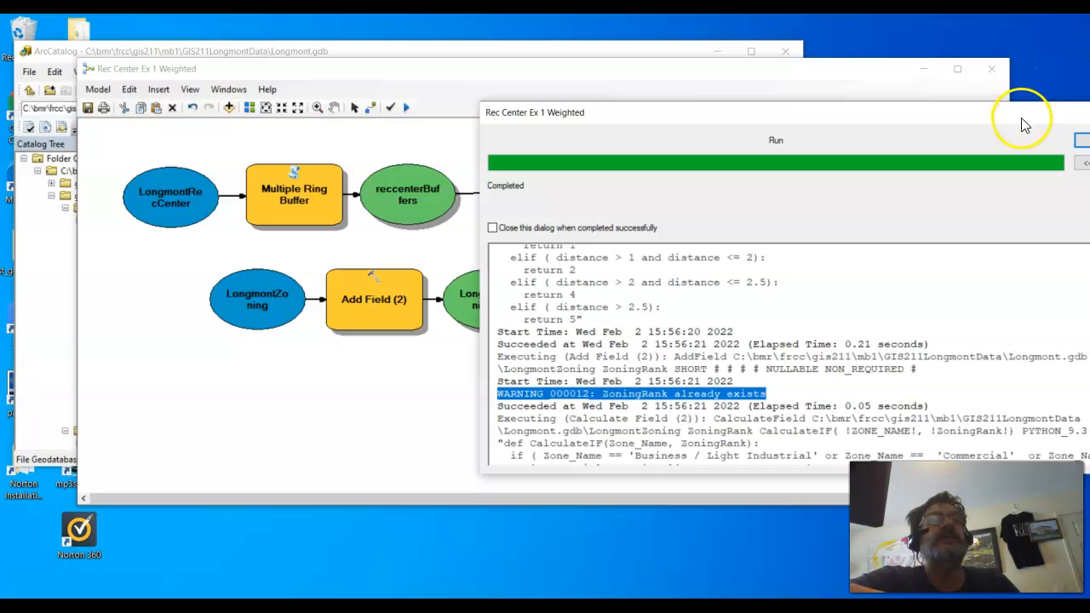
pyautogui.moveTo(1022, 115); pyautogui.dragTo(631, 151)
pyautogui.click(736, 150)
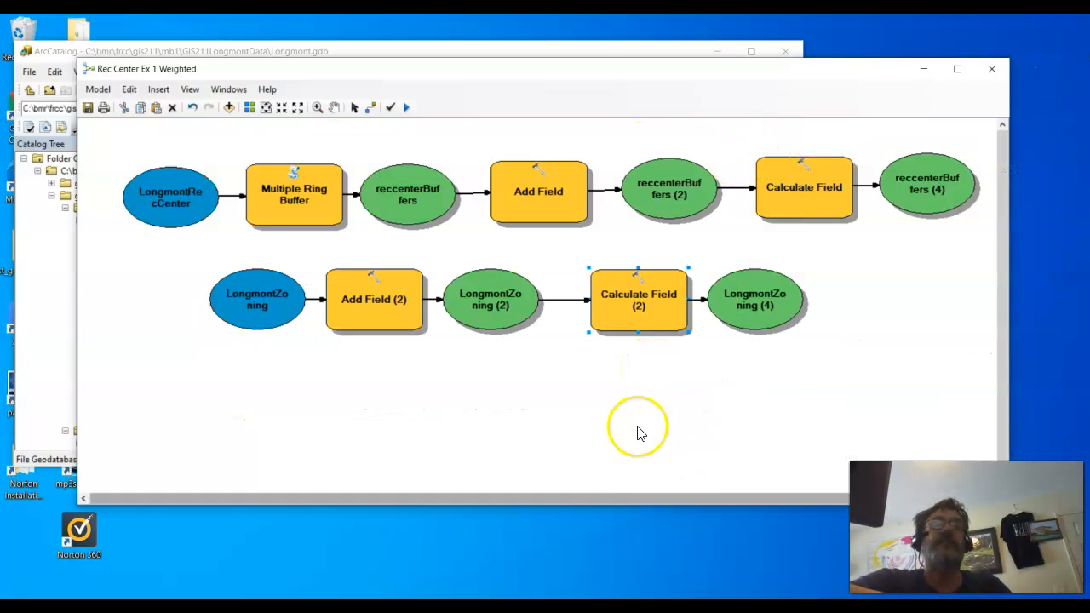
pyautogui.moveTo(608, 74); pyautogui.dragTo(596, 134)
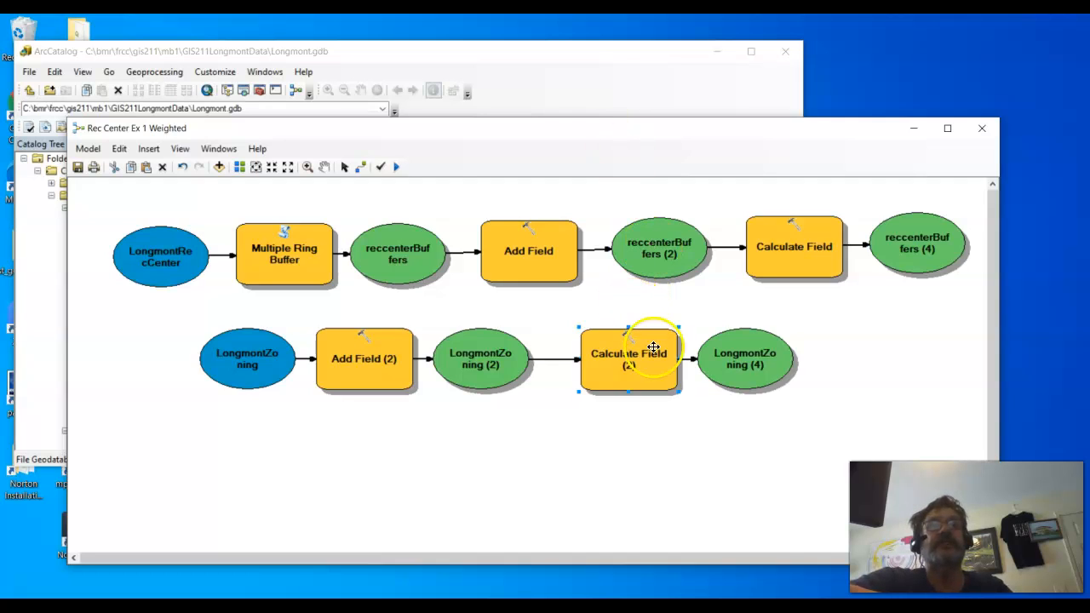
pyautogui.click(942, 295)
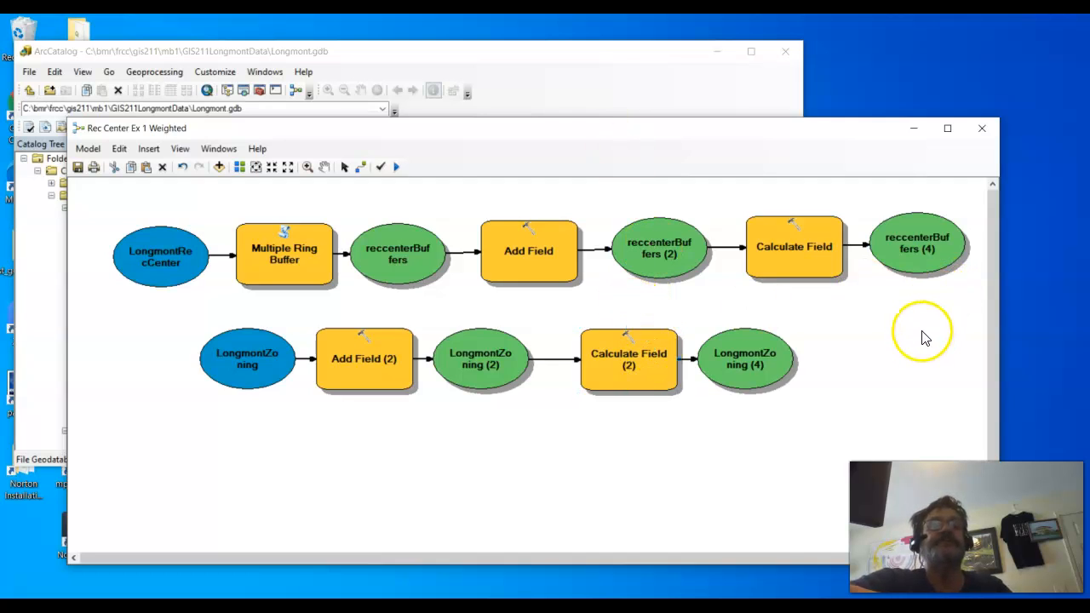